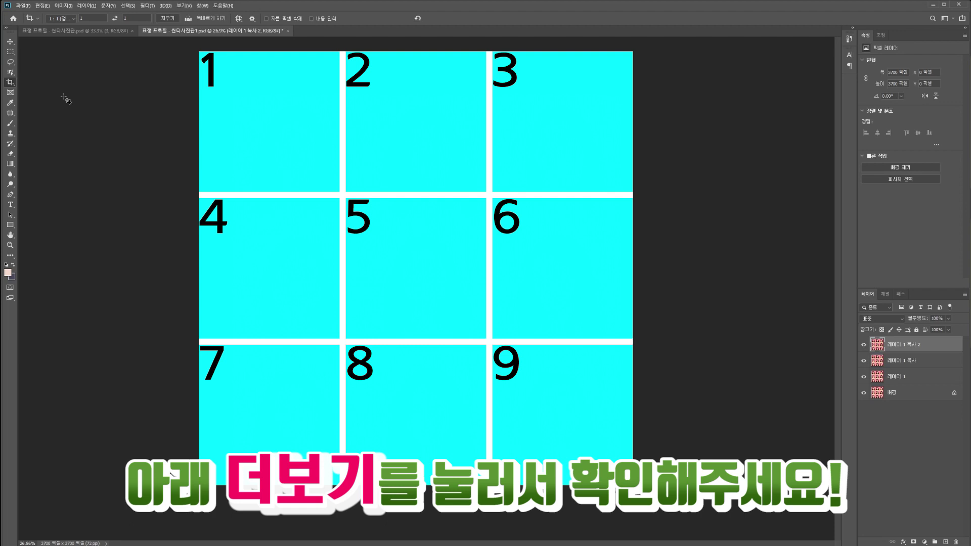
left_click(76, 30)
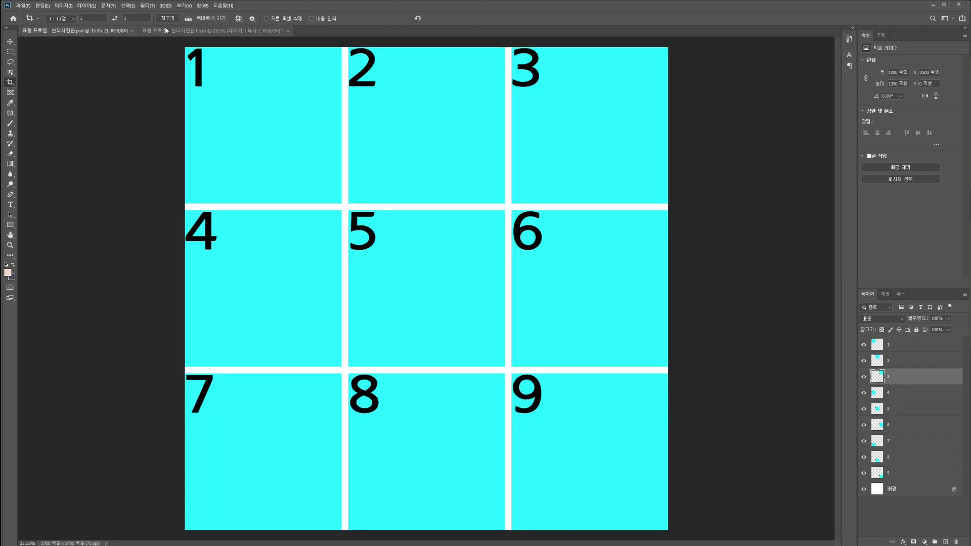
left_click(167, 31)
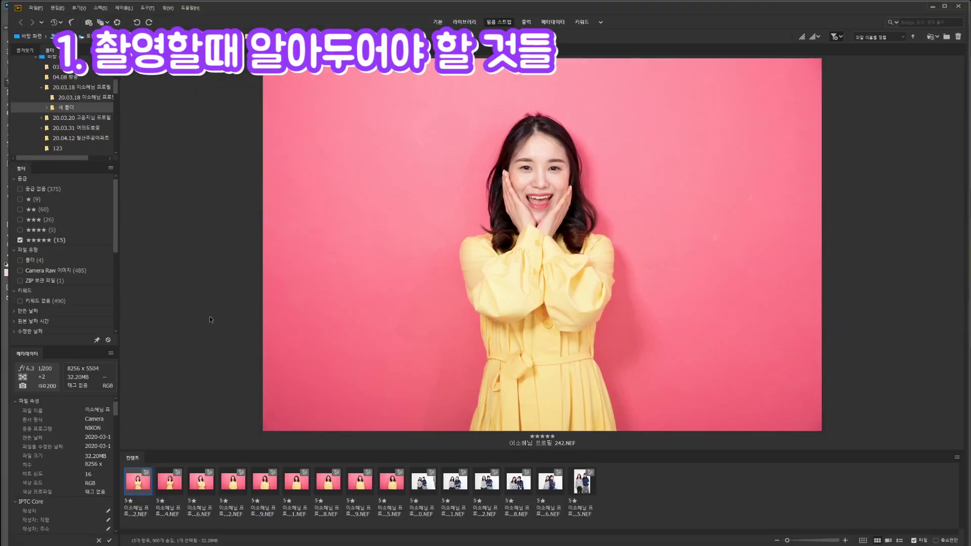
Step: In Adobe Bridge, select the nine pink-background portraits and open them together in Camera Raw
left_click(391, 481, "shift")
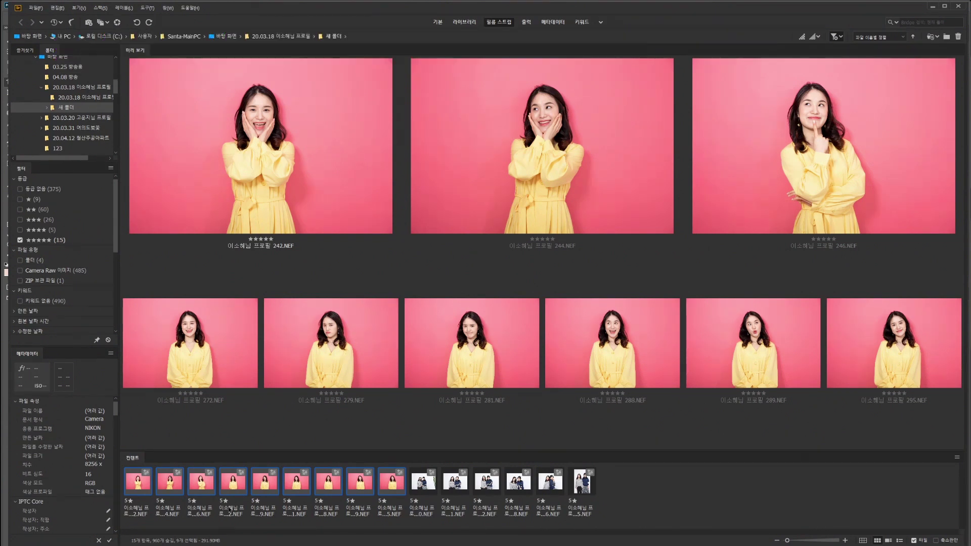
left_click(402, 488)
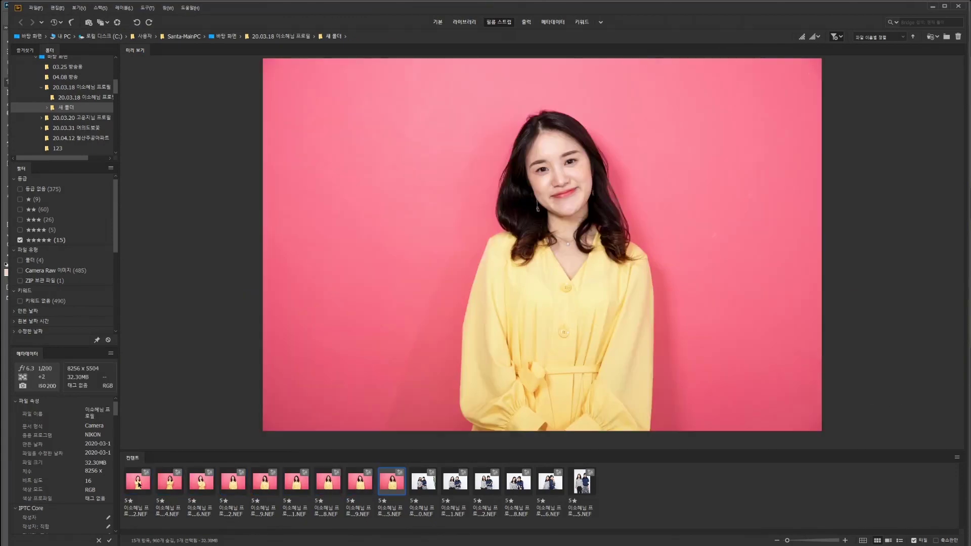
left_click(139, 484, "shift")
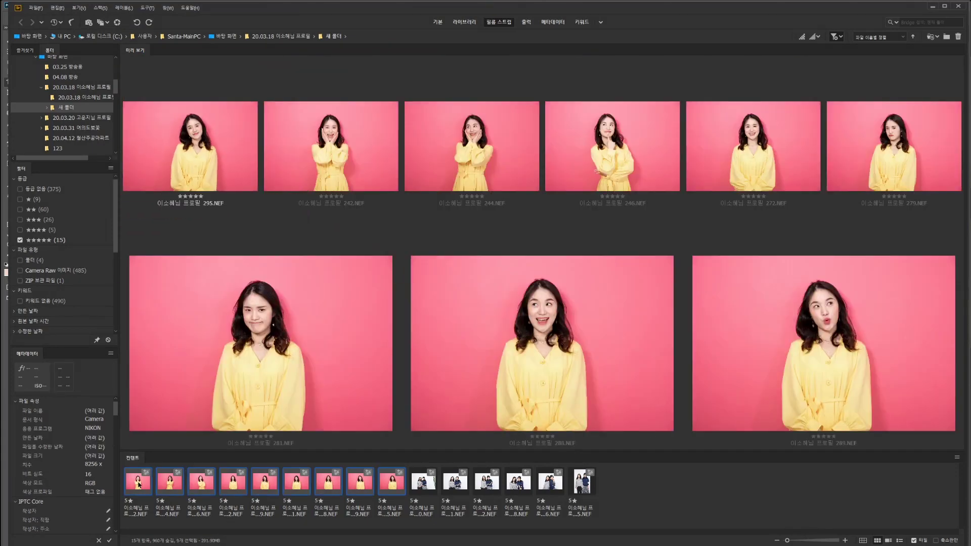
right_click(139, 485)
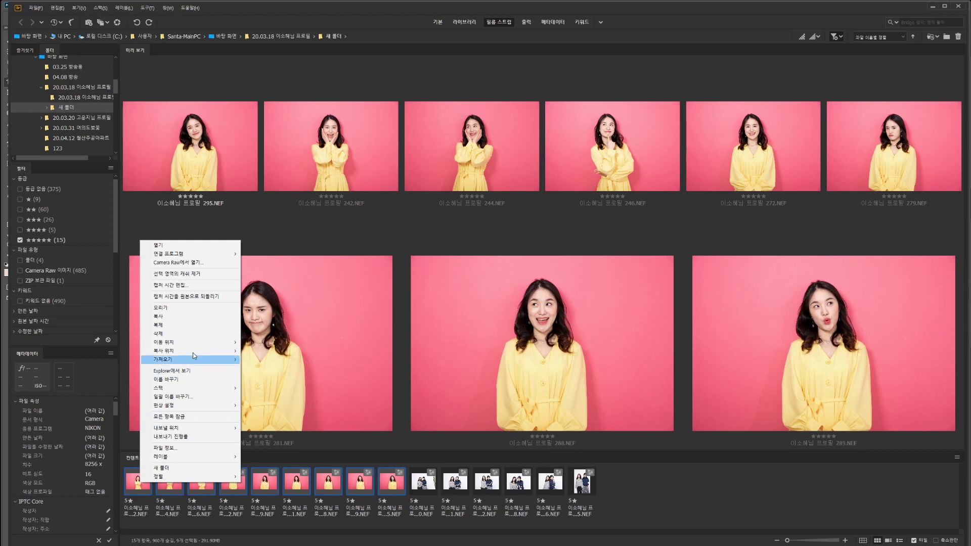
left_click(195, 262)
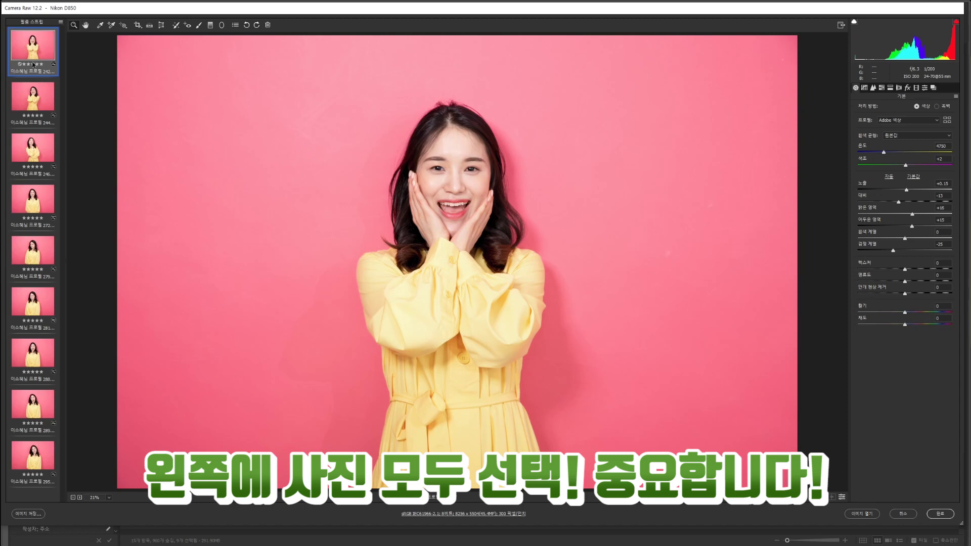
Step: Select all nine portraits in Camera Raw and open them as separate images in Photoshop
key("ctrl+a")
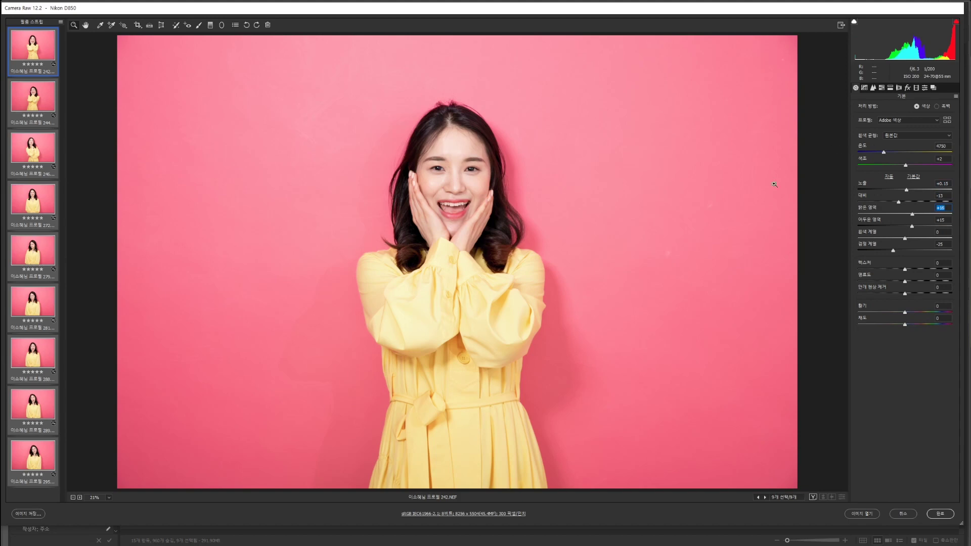
left_click_drag(904, 269, 903, 272)
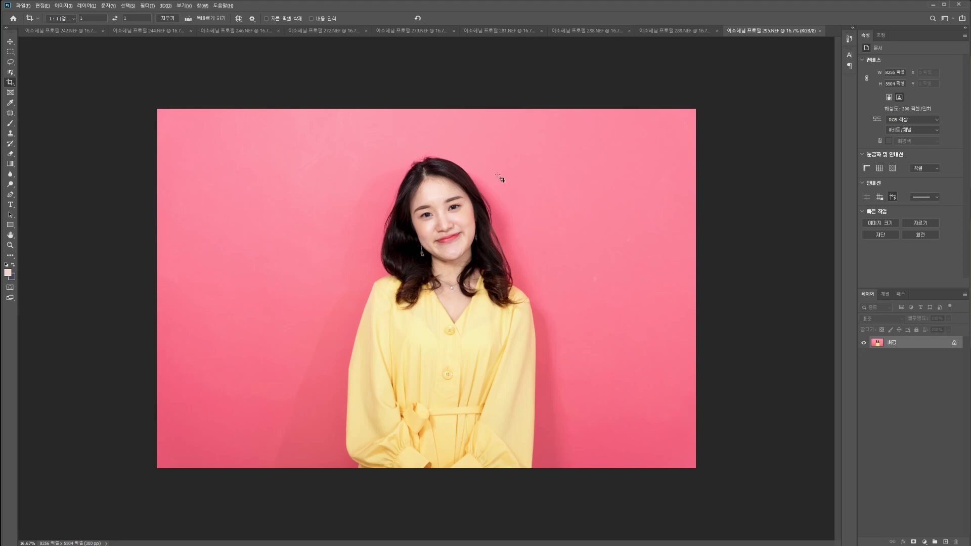
Step: Look through the opened portraits one after another to compare the facial expressions and framing
scroll(503, 180, "up", 3)
scroll(512, 182, "down", 4)
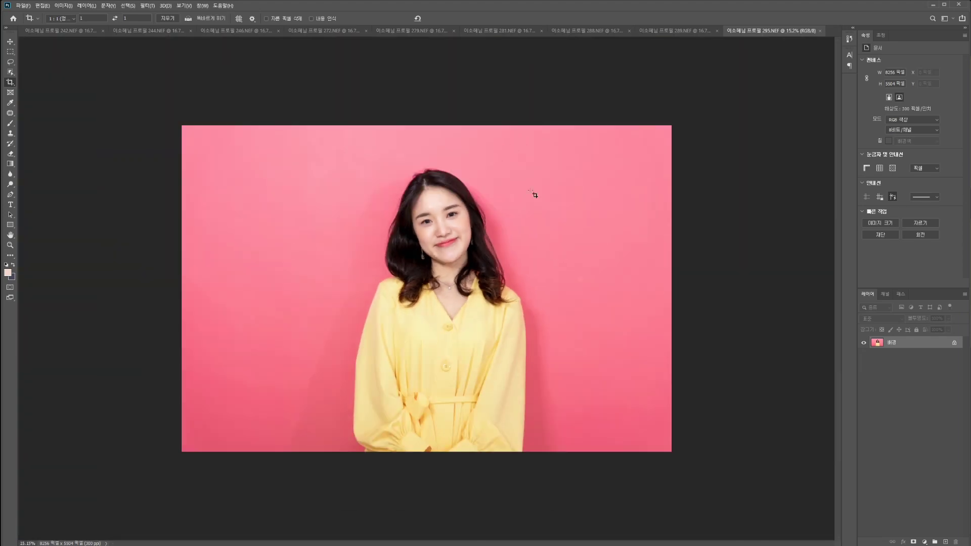
key("ctrl+Tab")
key("ctrl+Tab")
key("ctrl+Tab")
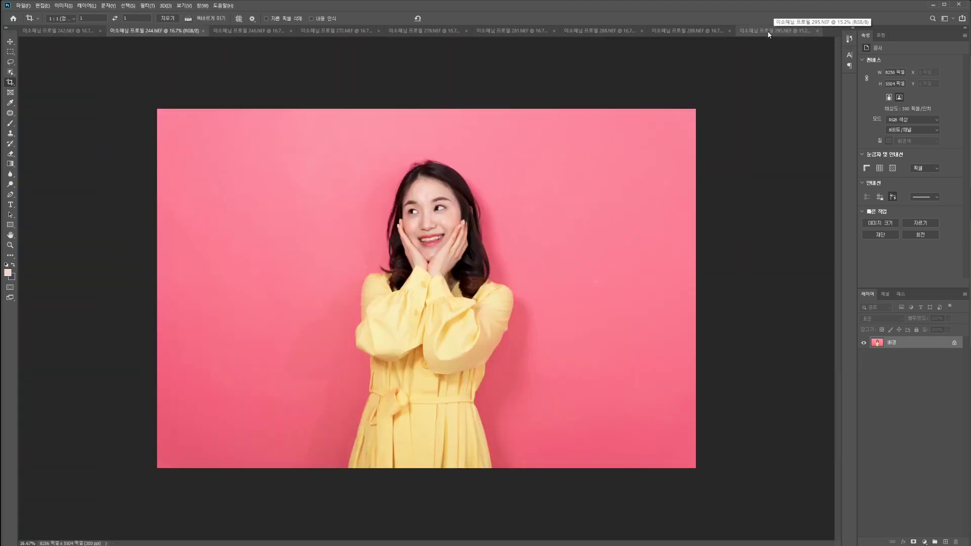
key("ctrl+Tab")
key("ctrl+Tab")
key("Tab")
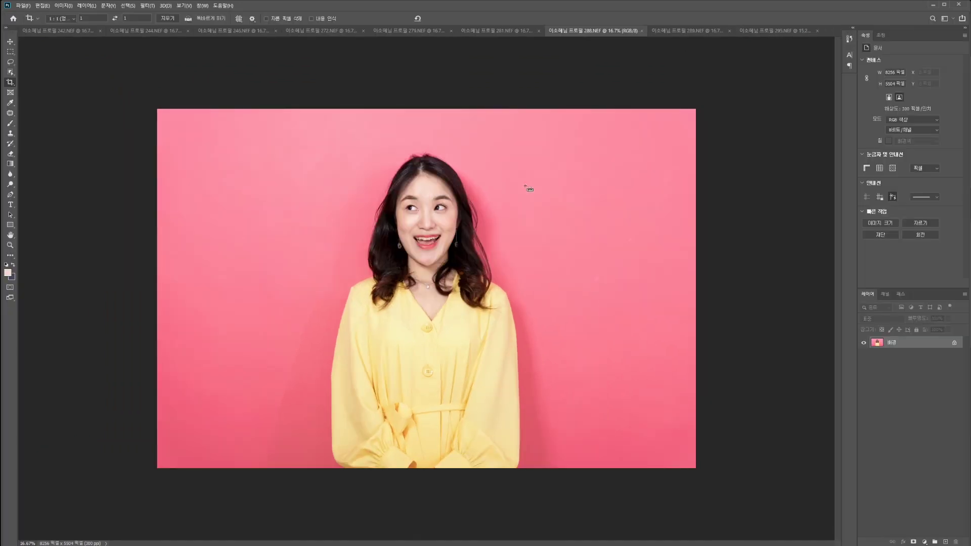
key("ctrl+Tab")
key("ctrl+Tab")
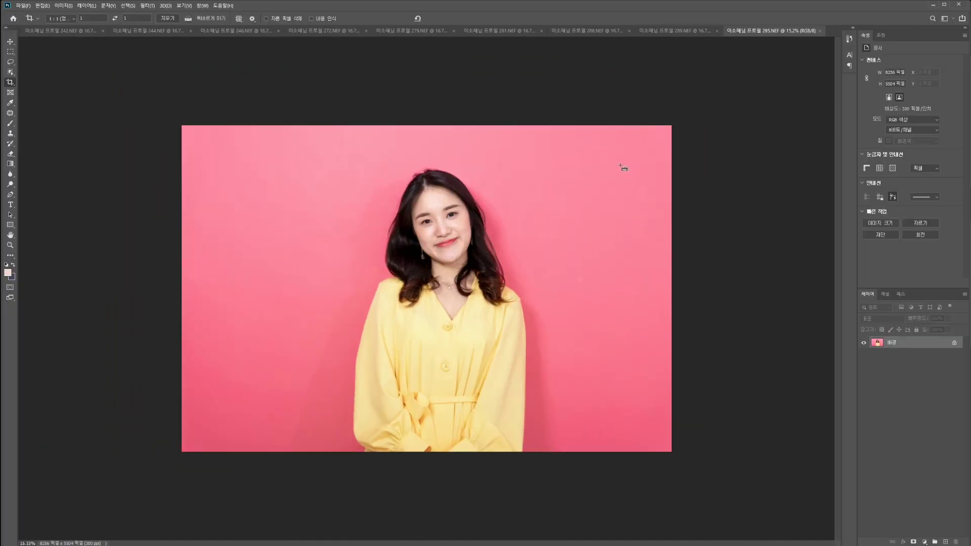
key("ctrl+Tab")
key("ctrl+Tab")
key("ctrl+Tab")
key("ctrl+Tab")
key("ctrl+Tab")
key("ctrl+Tab")
key("ctrl+Tab")
key("ctrl+Tab")
key("ctrl+Tab")
key("ctrl+Tab")
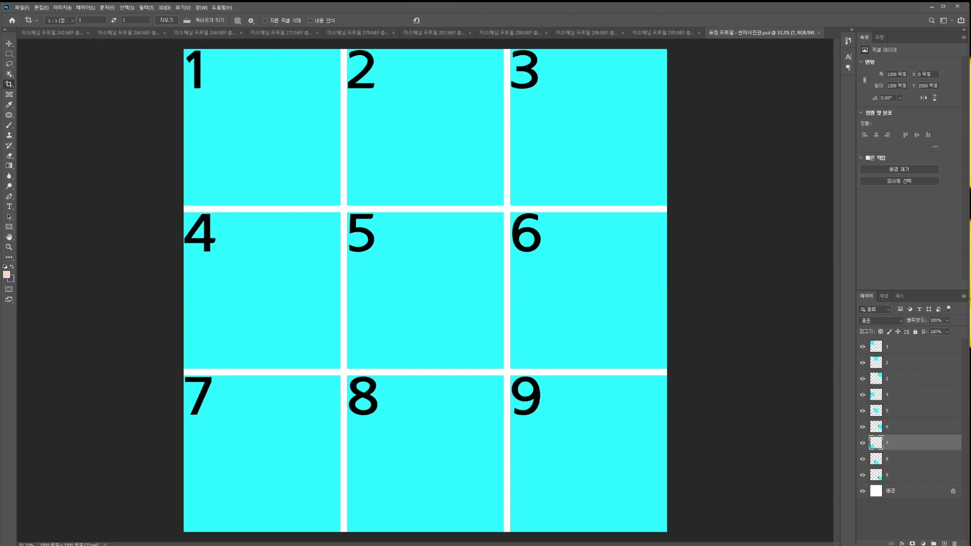
Step: Activate the Move tool and go through the open portraits from photo 295 back to photo 242
left_click_drag(966, 382, 968, 381)
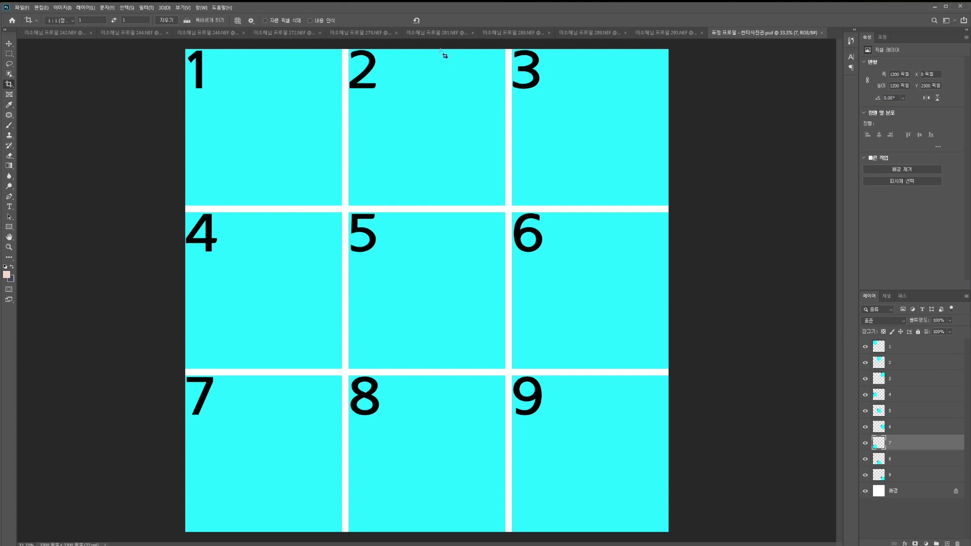
key("v")
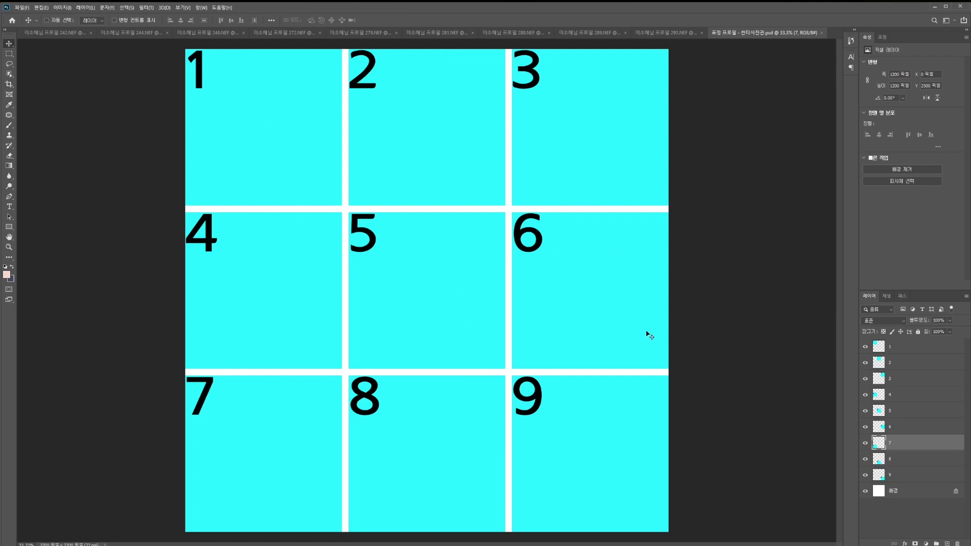
left_click(665, 32)
left_click(588, 34)
left_click(498, 33)
left_click(430, 33)
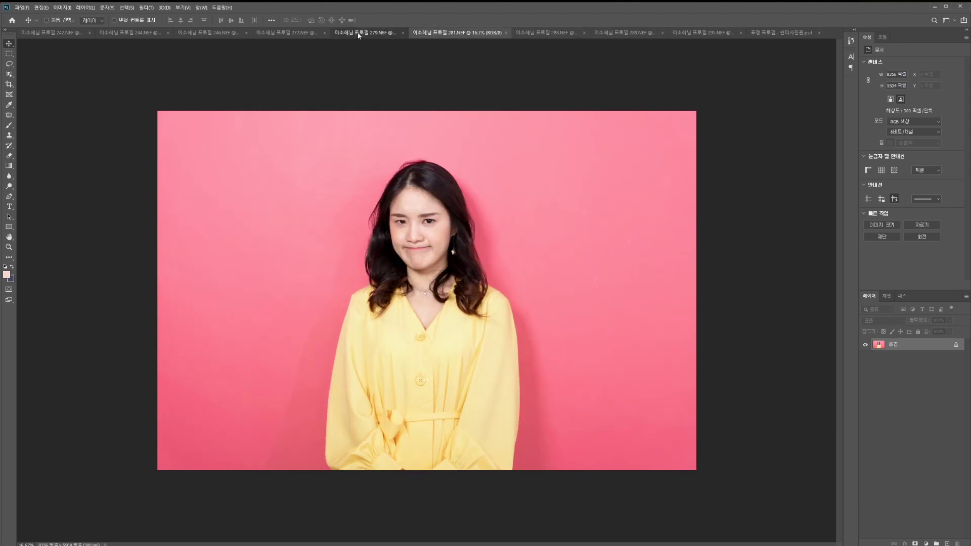
left_click(359, 33)
left_click(306, 33)
left_click(210, 32)
left_click(132, 33)
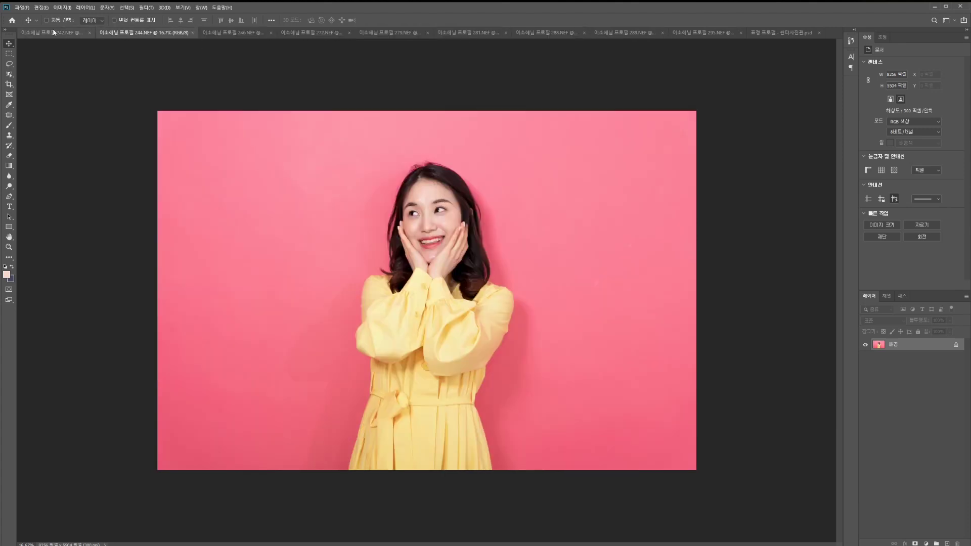
left_click(53, 32)
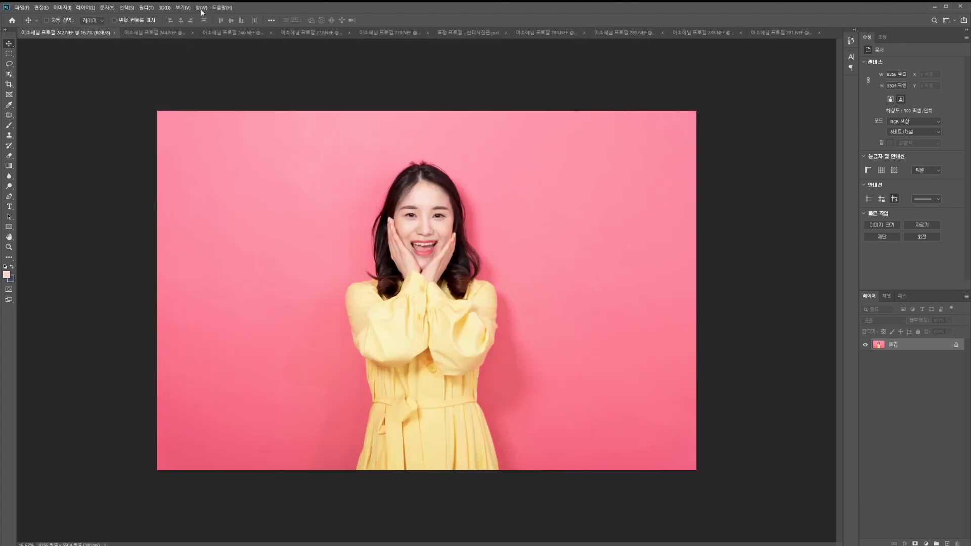
Step: Float all open documents in separate windows
left_click(201, 8)
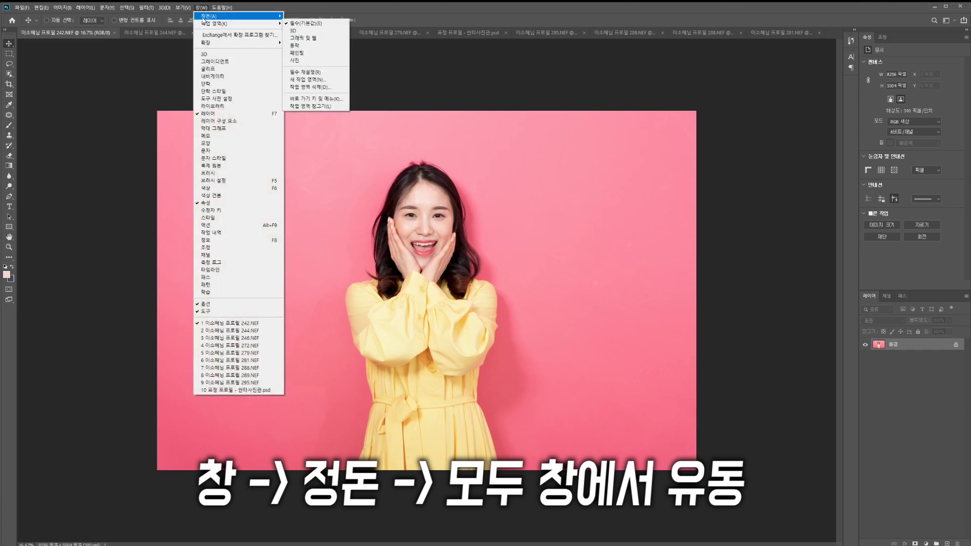
mouse_move(206, 17)
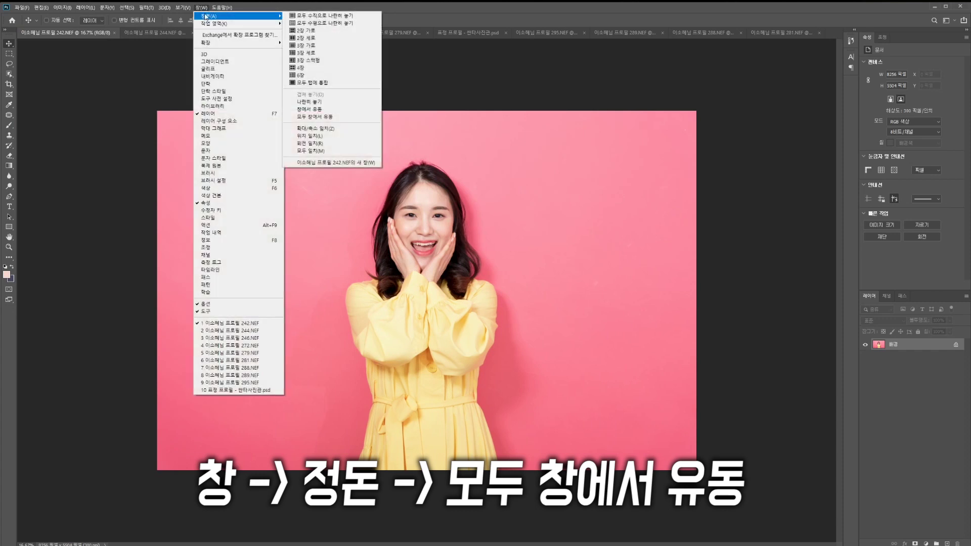
left_click(315, 117)
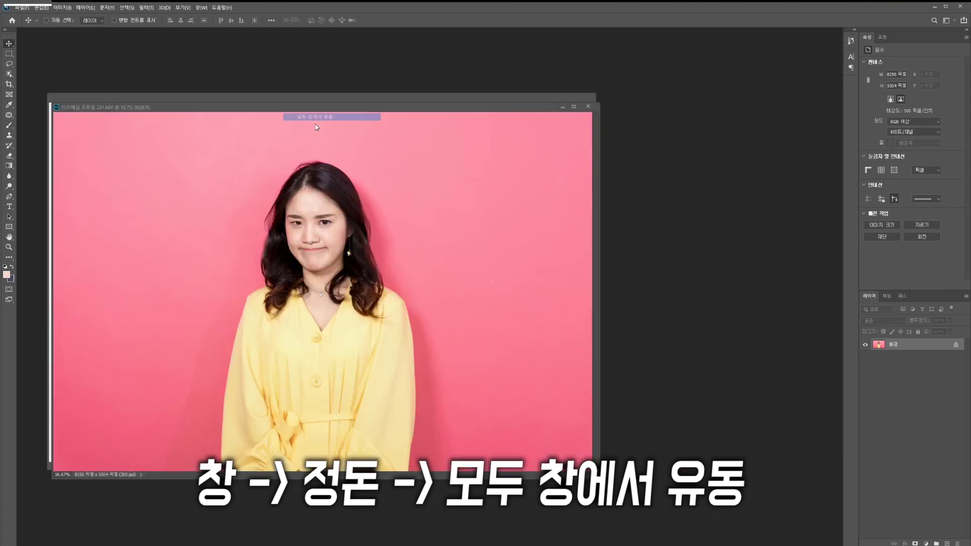
Step: Duplicate the background layer of photo 242 and shrink its window to 5% zoom
key("ctrl+j")
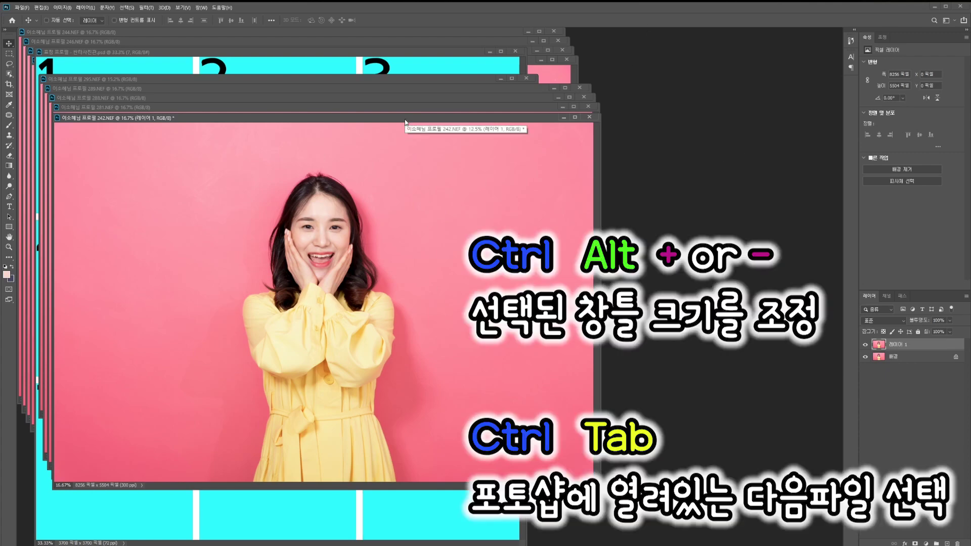
key("ctrl+alt+minus")
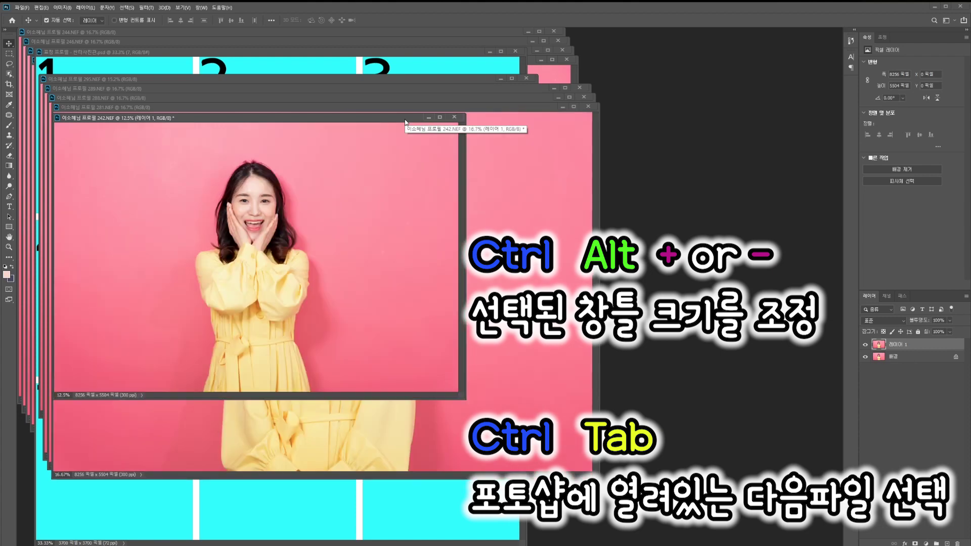
key("ctrl+alt+minus")
key("ctrl+alt+minus")
key("ctrl+alt+minus")
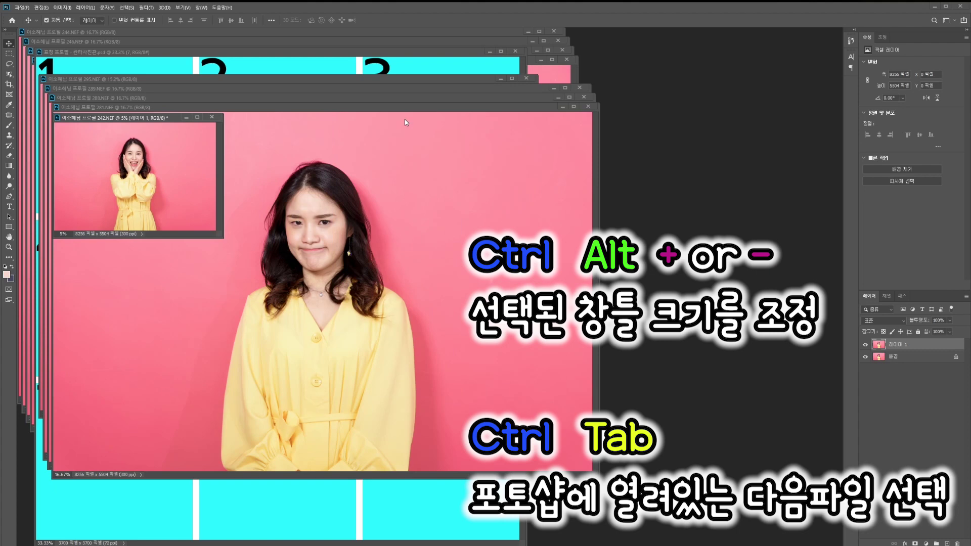
Step: Shrink the windows of photos 244 and 246 to 5% zoom each
key("ctrl+Tab")
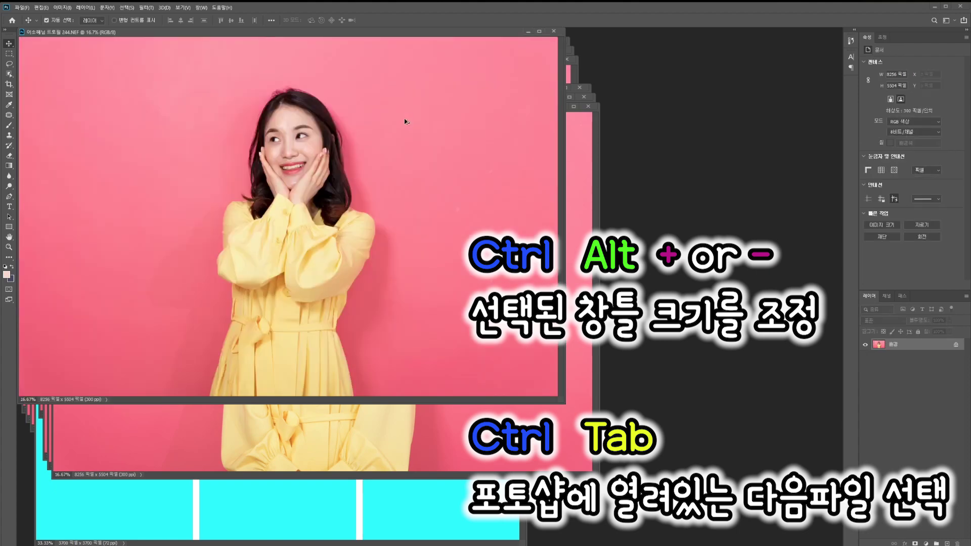
key("ctrl+alt+minus")
key("ctrl+alt+minus")
key("ctrl+alt+minus")
key("ctrl+alt+minus")
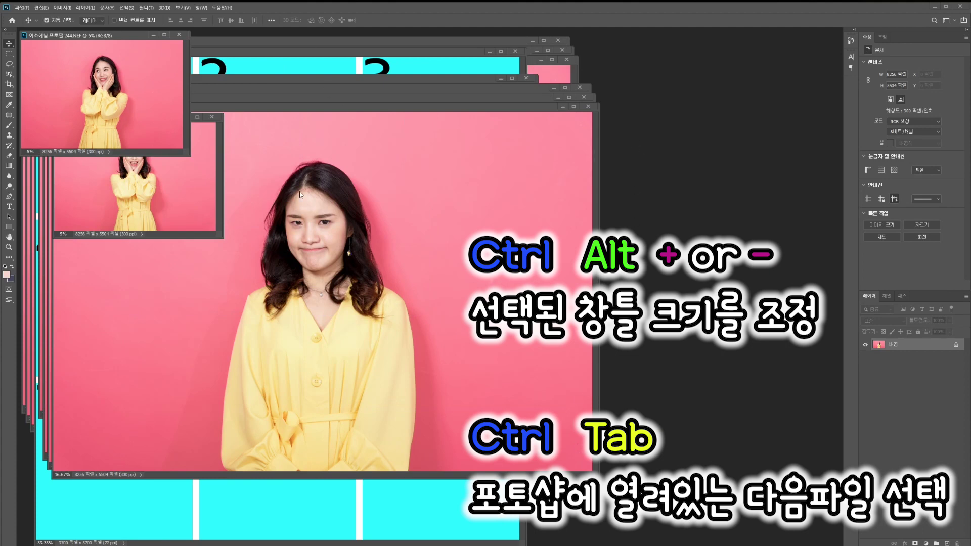
key("ctrl+Tab")
key("ctrl+alt+minus")
key("ctrl+alt+minus")
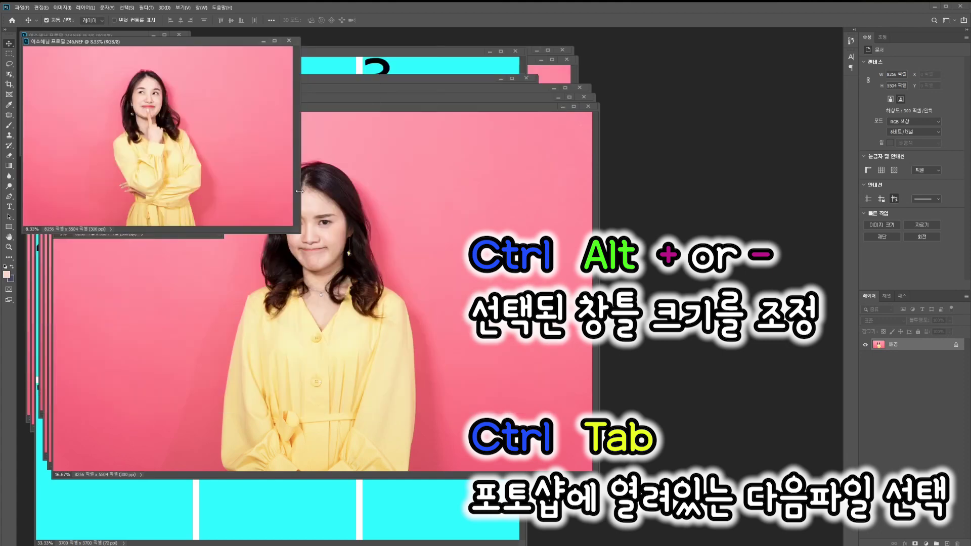
key("ctrl+alt+minus")
key("ctrl+alt+minus")
Step: Shrink the windows of photos 272 and 279 to 5% zoom each
key("ctrl+Tab")
key("ctrl+alt+minus")
key("ctrl+alt+minus")
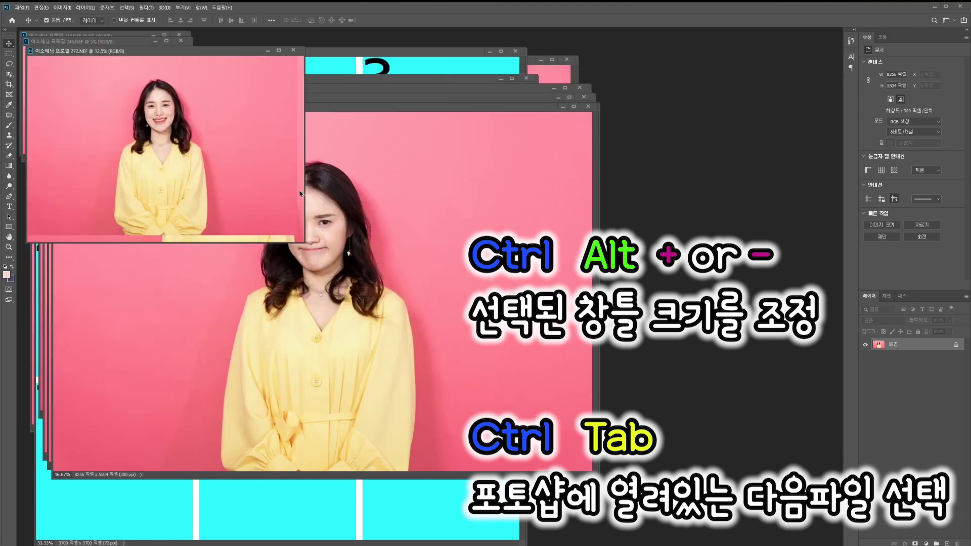
key("ctrl+alt+minus")
key("ctrl+alt+minus")
key("ctrl+Tab")
key("ctrl+alt+minus")
key("ctrl+alt+minus")
key("ctrl+alt+minus")
key("ctrl+alt+minus")
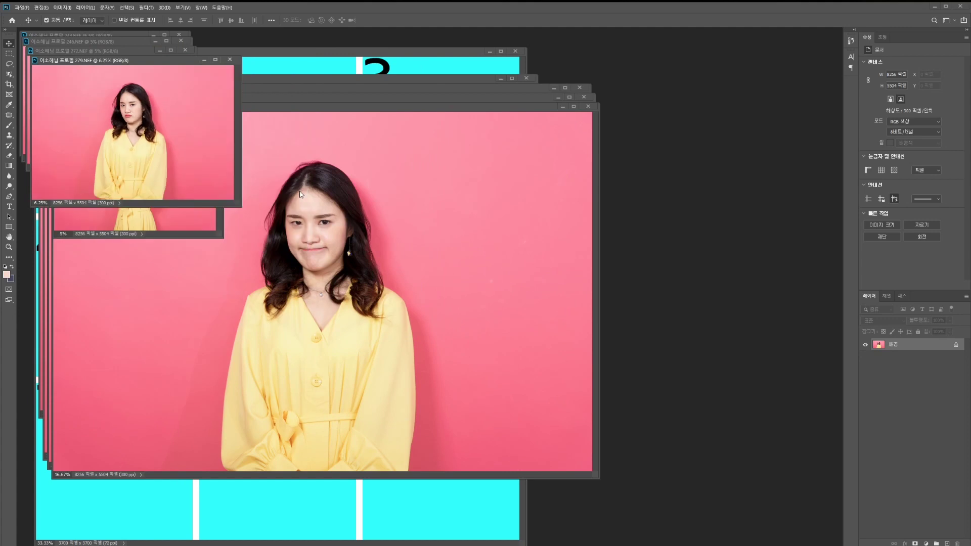
Step: Shrink the windows of photos 281 and 288 to 5% zoom each
key("ctrl+Tab")
key("ctrl+alt+minus")
key("ctrl+alt+minus")
key("ctrl+alt+minus")
key("ctrl+alt+minus")
key("ctrl+Tab")
key("ctrl+alt+minus")
key("ctrl+alt+minus")
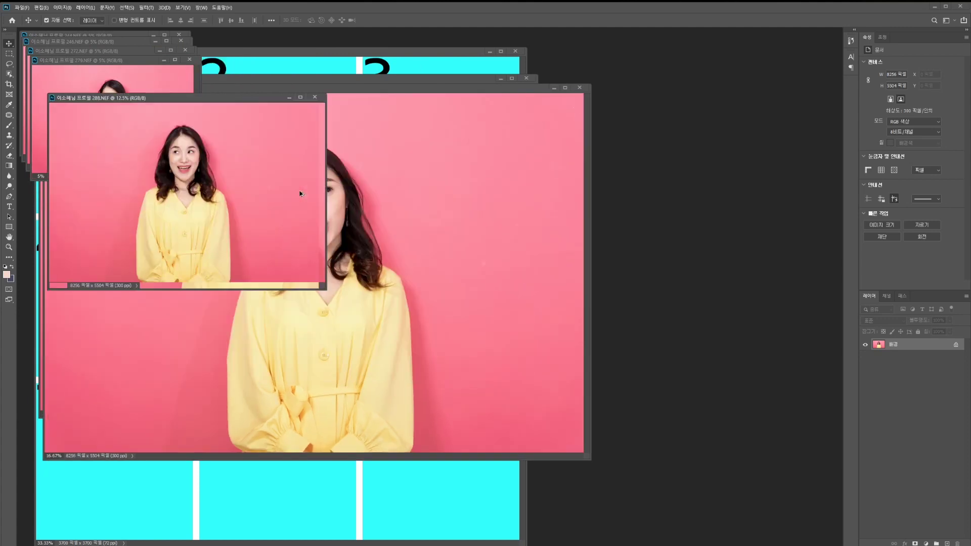
key("ctrl+alt+minus")
key("ctrl+alt+minus")
Step: Shrink the windows of photos 289 and 295 to 5% zoom each
key("ctrl+Tab")
key("ctrl+alt+minus")
key("ctrl+alt+minus")
key("ctrl+alt+minus")
key("ctrl+Tab")
key("ctrl+alt+minus")
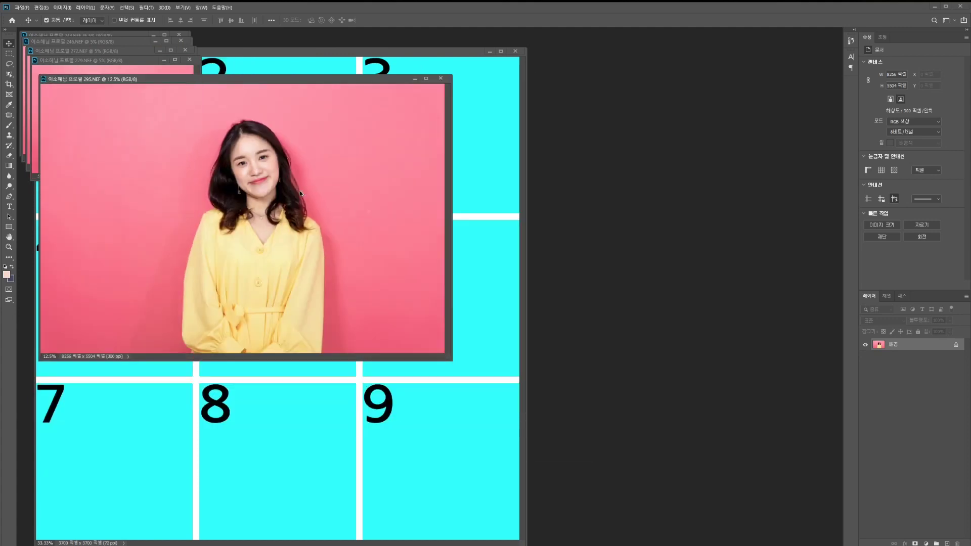
key("ctrl+alt+minus")
key("ctrl+alt+minus")
Step: Minimize the nine-cell template window and move photo 295's window out of the stack to the middle of the workspace
left_click_drag(486, 52, 535, 50)
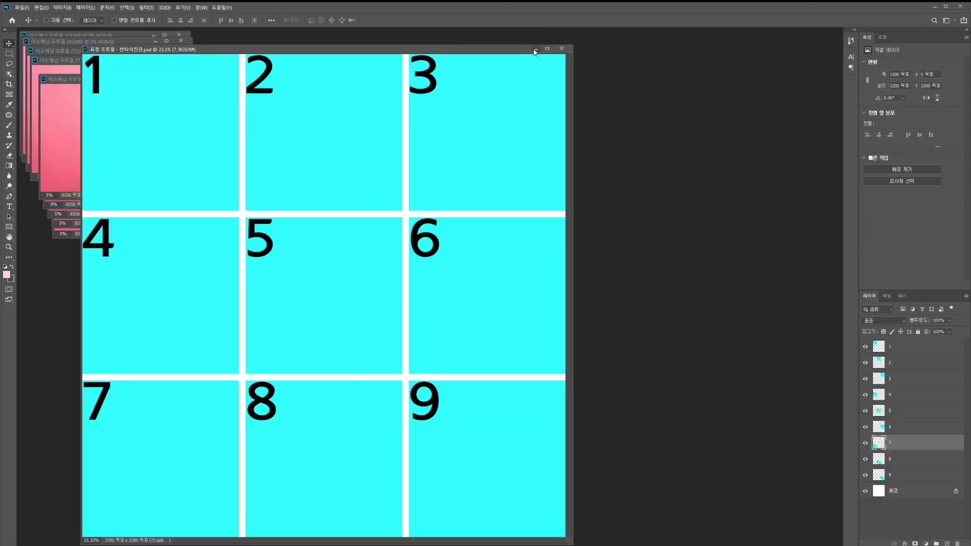
left_click(535, 50)
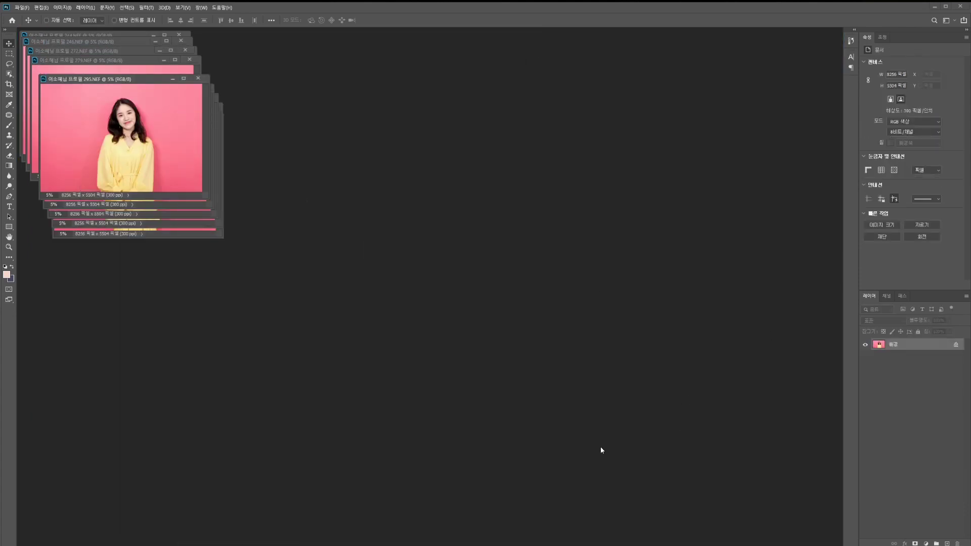
left_click_drag(109, 79, 487, 210)
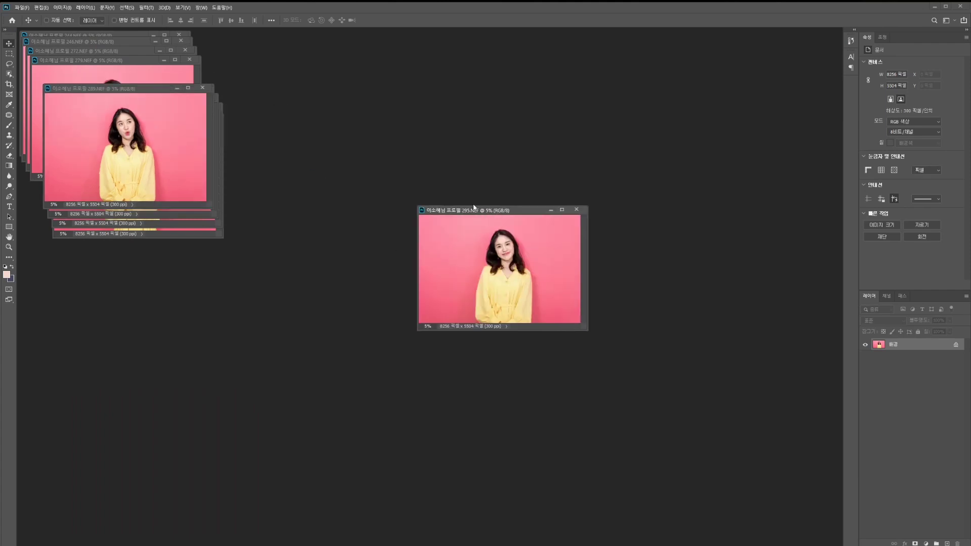
Step: Move the windows of photos 289, 288, 281 and 279 out of the stack into separate spots around photo 295
left_click_drag(148, 93, 562, 108)
left_click_drag(152, 98, 576, 376)
left_click_drag(157, 108, 395, 382)
left_click_drag(116, 61, 371, 92)
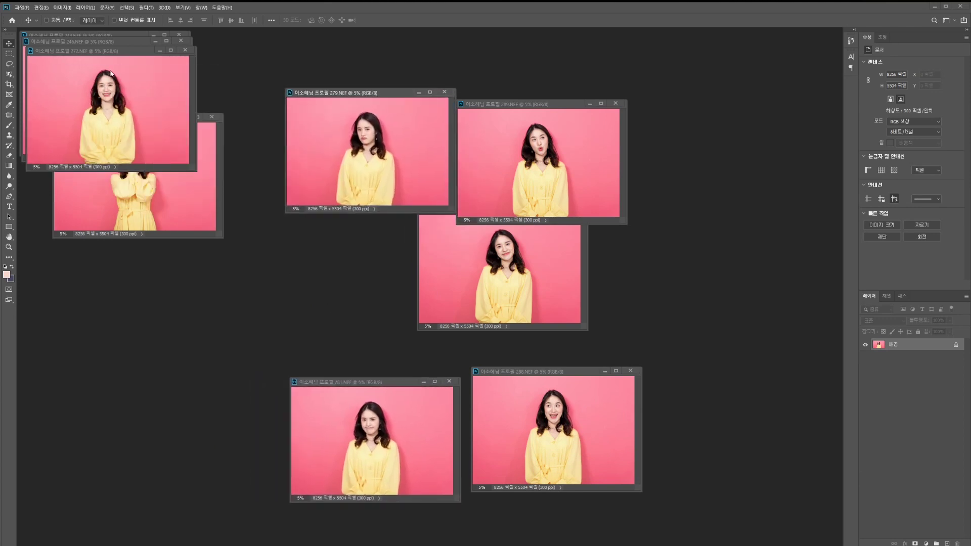
Step: Move the windows of photos 272, 246 and 244 out of the stack into free spots of the workspace
left_click_drag(100, 56, 386, 247)
left_click_drag(107, 45, 234, 269)
left_click_drag(118, 42, 221, 399)
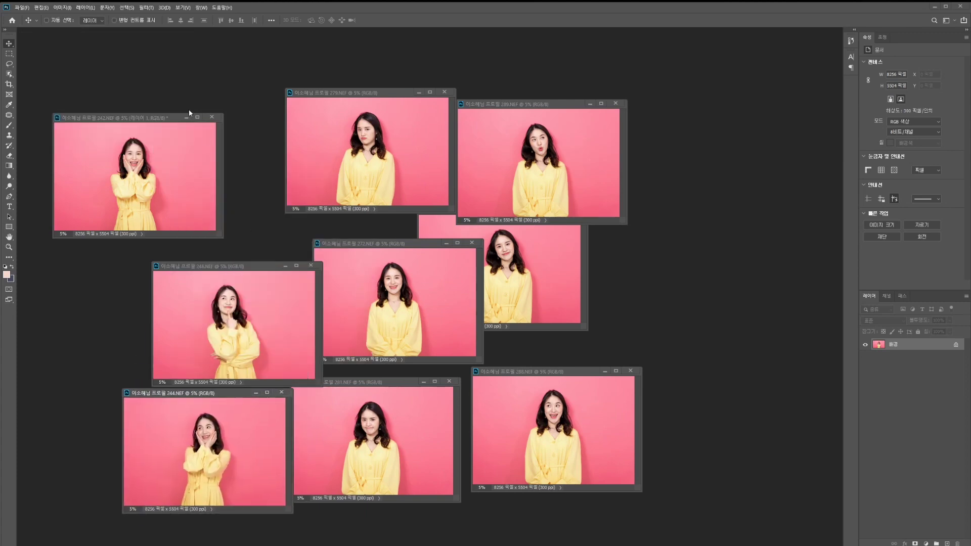
Step: Arrange the windows of photos 242, 246, 272, 295 and 244 so all nine photos sit in three rows of three
left_click_drag(147, 122, 208, 101)
left_click_drag(239, 266, 172, 219)
left_click_drag(430, 245, 400, 227)
left_click(548, 247)
left_click_drag(515, 212, 570, 241)
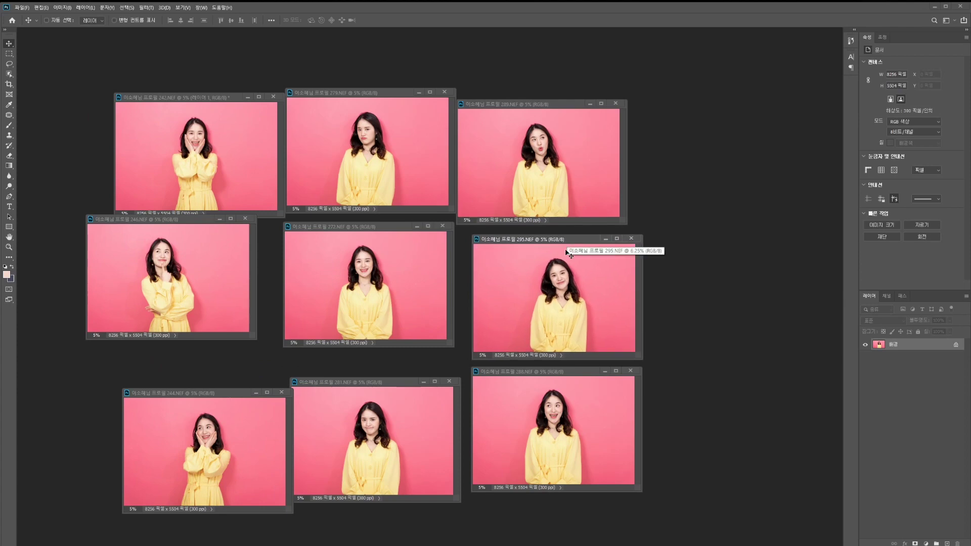
left_click_drag(147, 224, 160, 237)
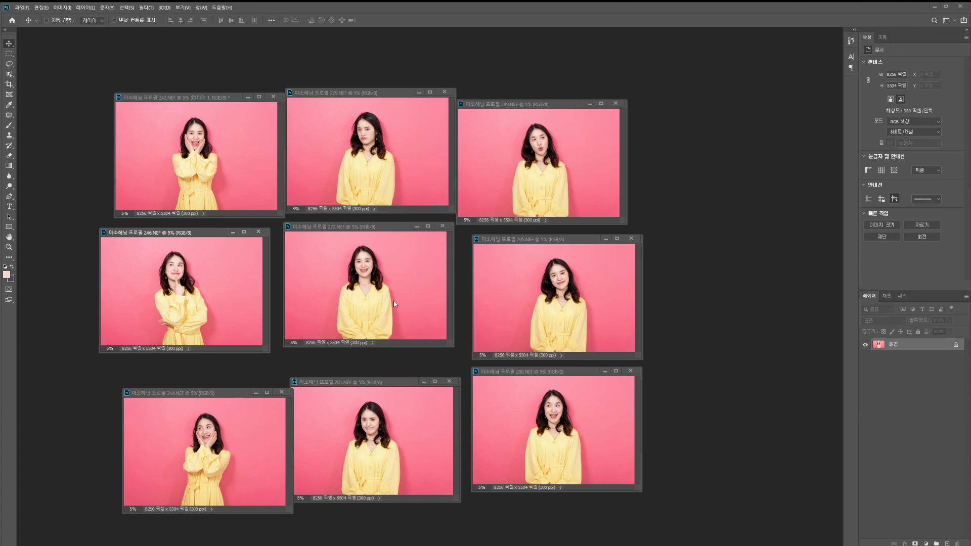
left_click_drag(221, 398, 375, 99)
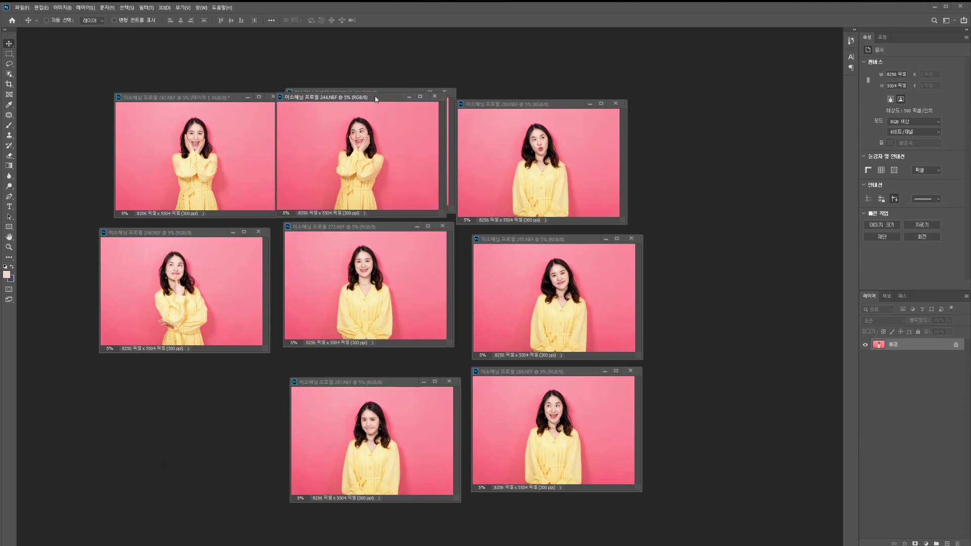
left_click_drag(376, 99, 225, 407)
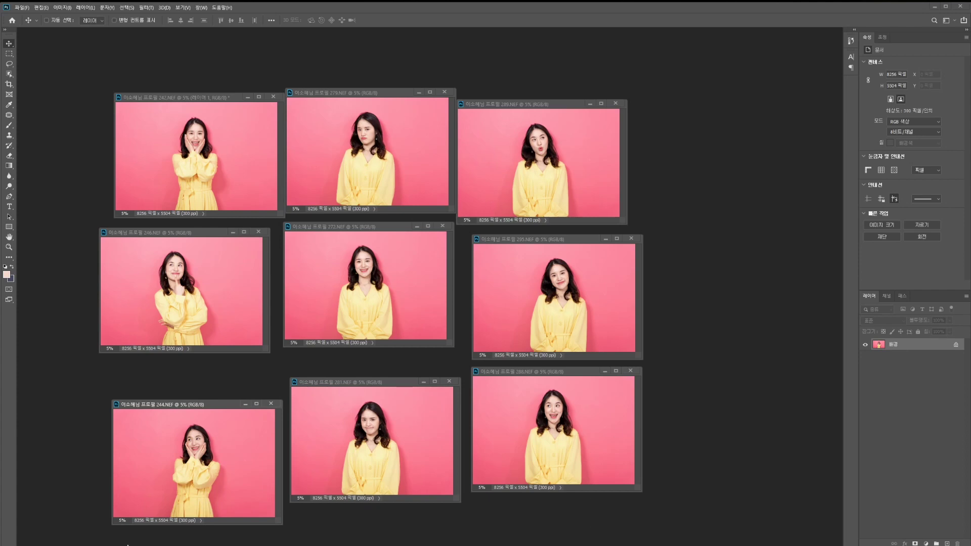
Step: Bring the numbered template window to the front, move it toward the workspace's upper-left corner and shrink its view to 8.33%
key("ctrl+Tab")
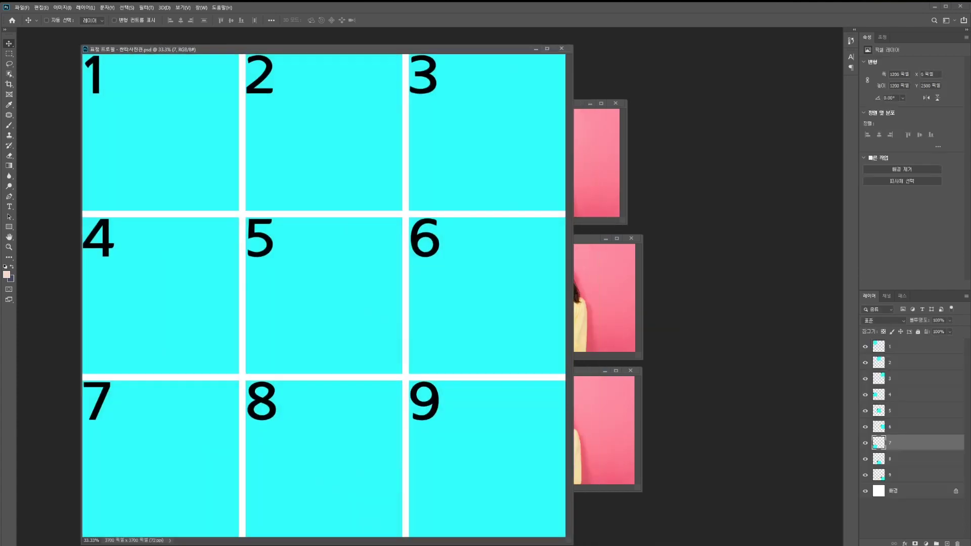
left_click_drag(368, 53, 320, 51)
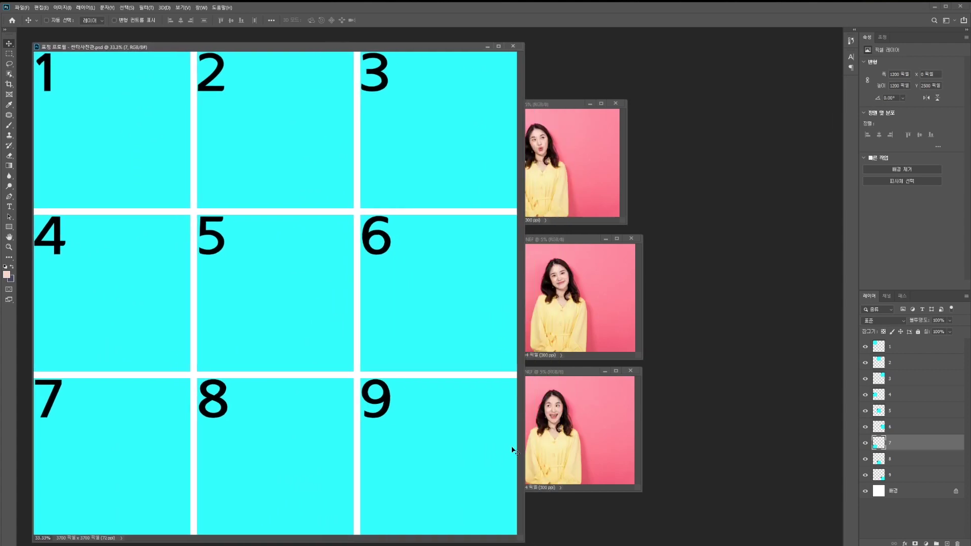
key("ctrl+minus")
key("ctrl+minus")
key("ctrl+minus")
key("ctrl+minus")
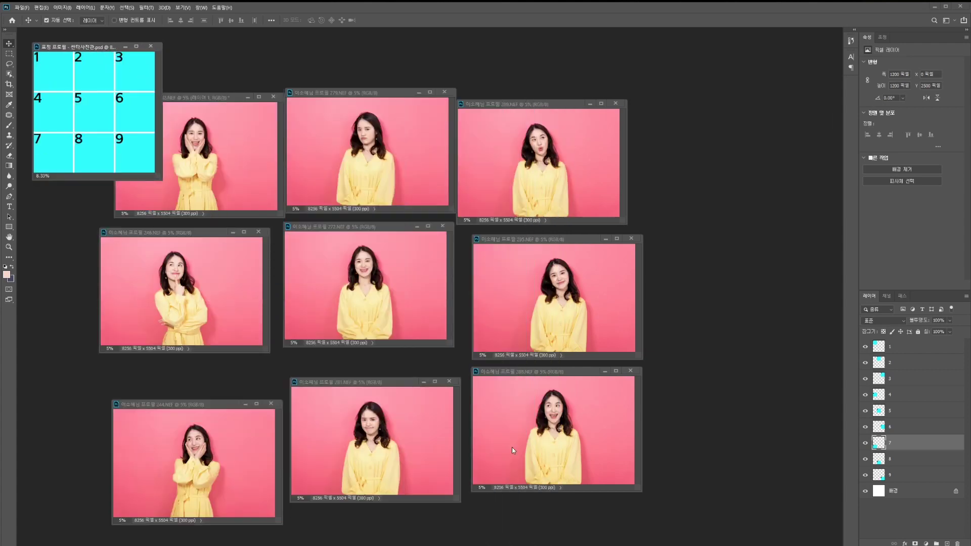
left_click_drag(101, 48, 101, 48)
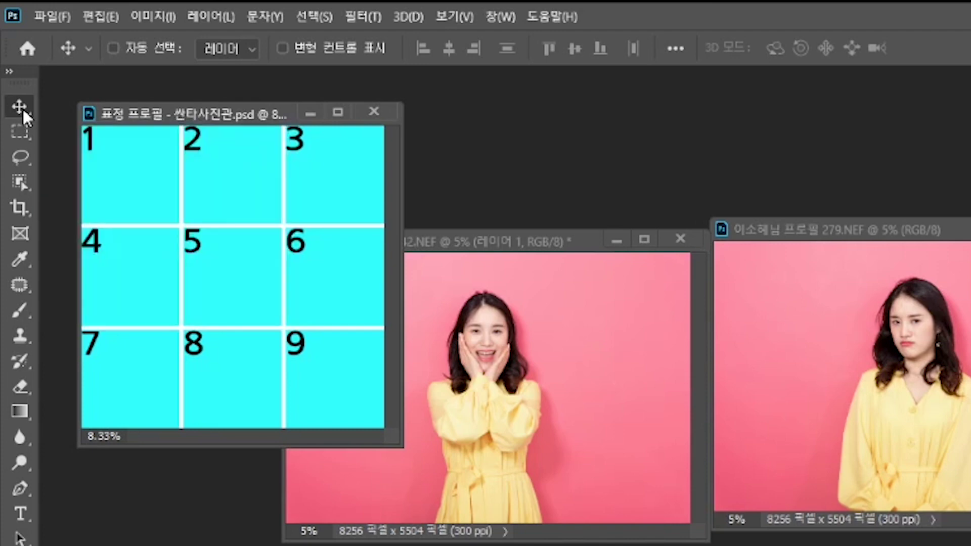
Step: Try out Auto-Select with the Move tool by picking cells 1, 5 and 8 in the template
left_click(148, 51)
left_click(148, 51)
key("ctrl")
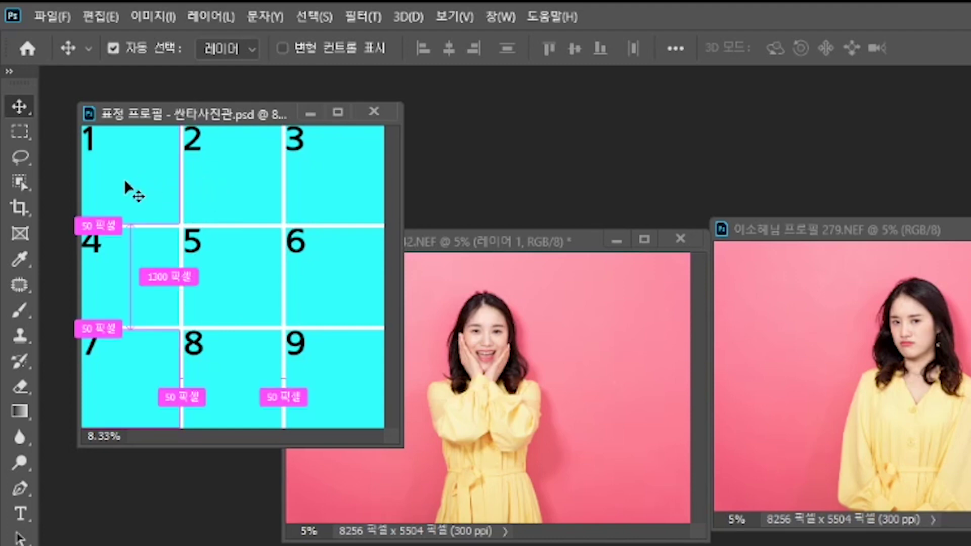
left_click(127, 189)
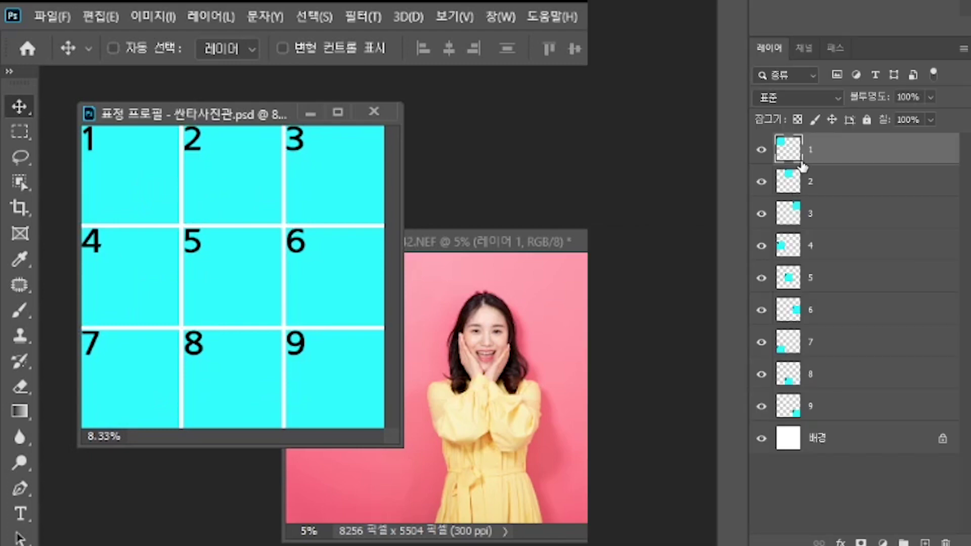
key("ctrl")
left_click(226, 275)
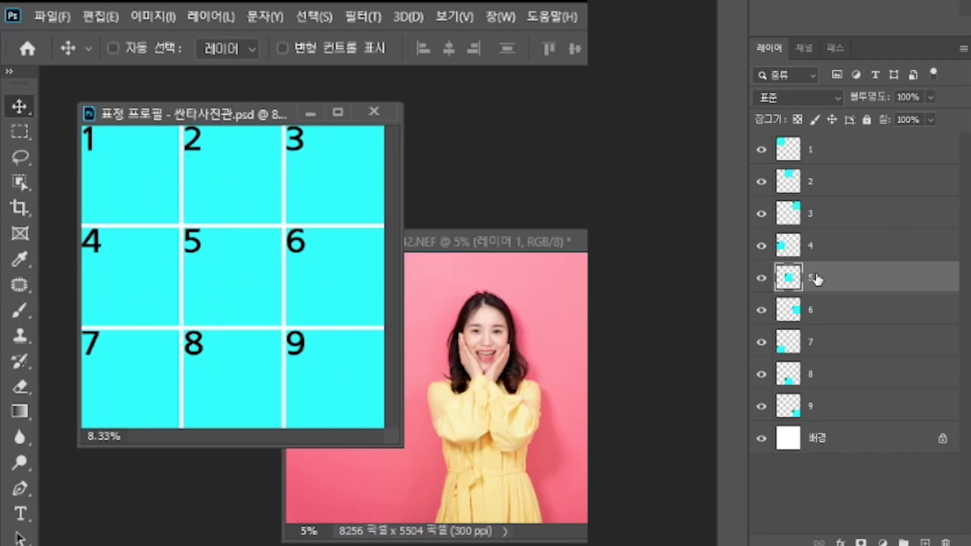
key("ctrl")
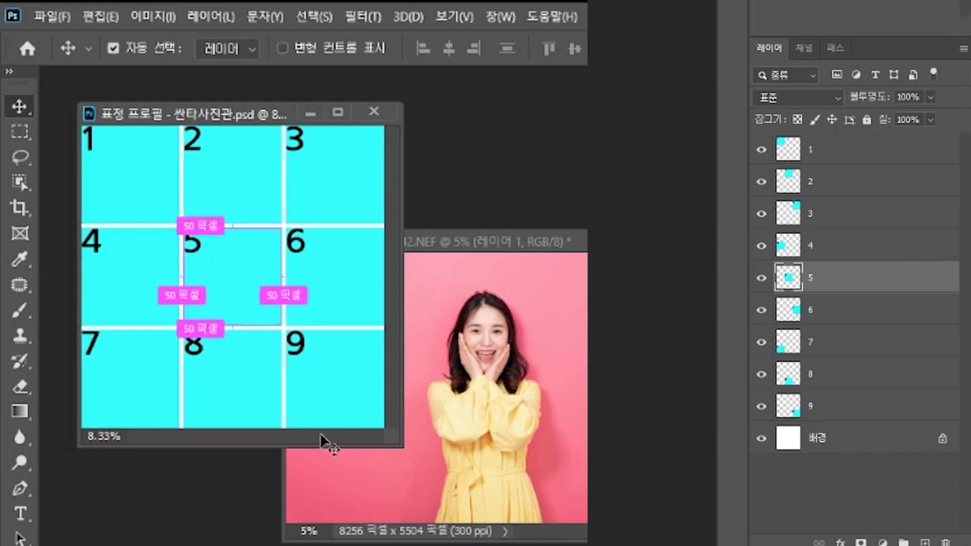
left_click(233, 375)
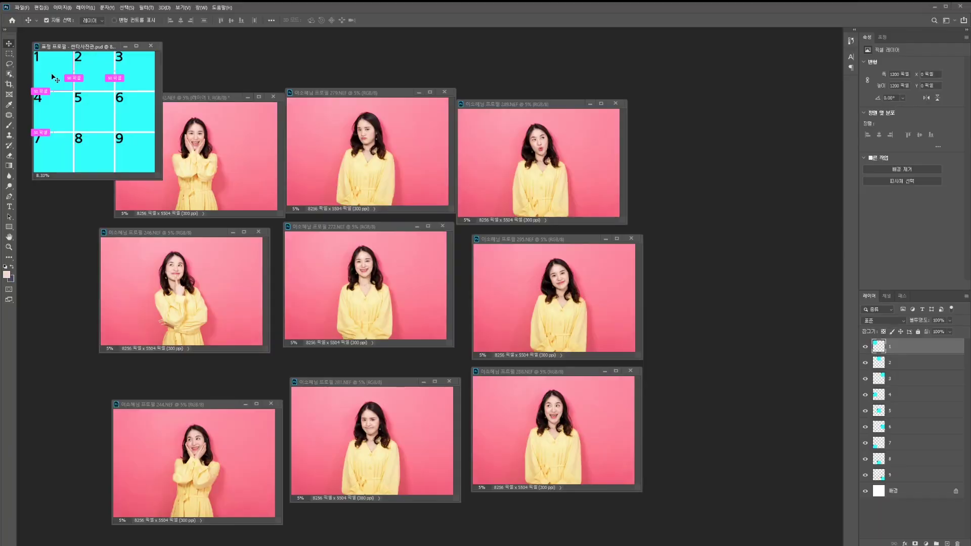
Step: Select cell 1's layer, copy photo 242 into the template above it and clip the photo to that cell
left_click(126, 186, "ctrl")
left_click(198, 100)
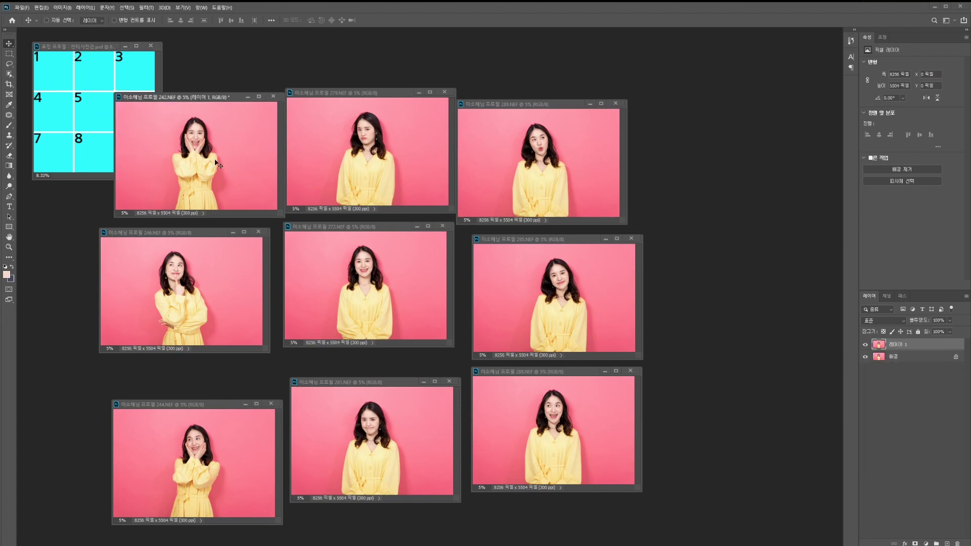
left_click_drag(232, 172, 99, 101)
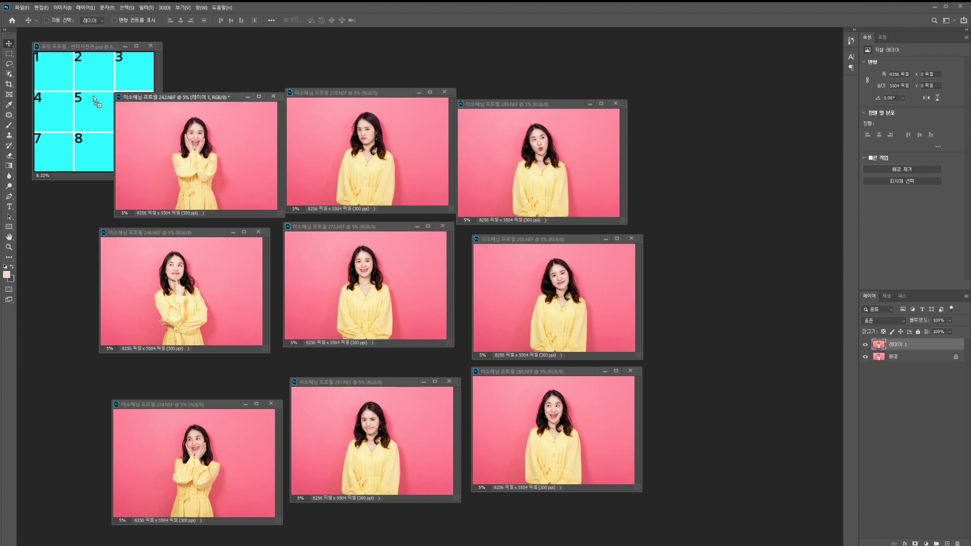
left_click_drag(51, 74, 50, 72)
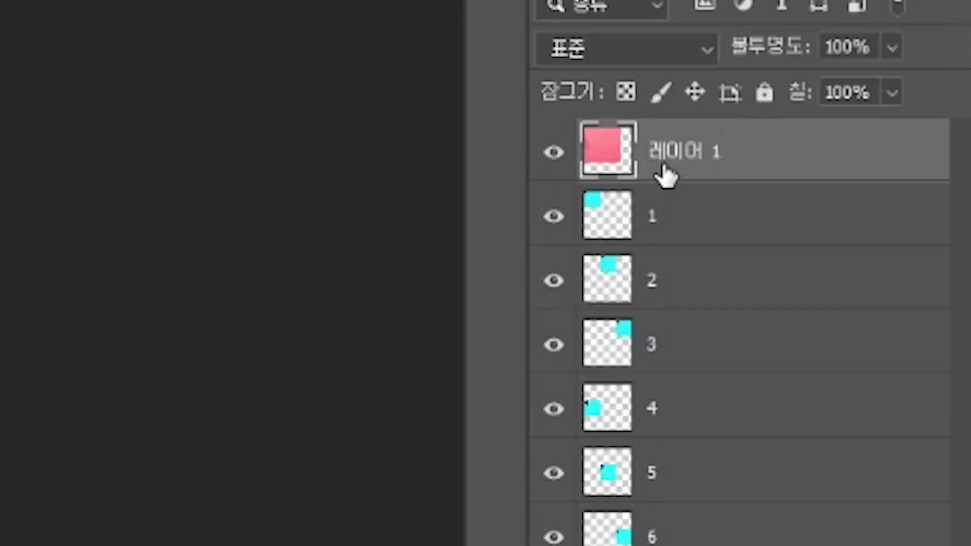
left_click(626, 176, "alt")
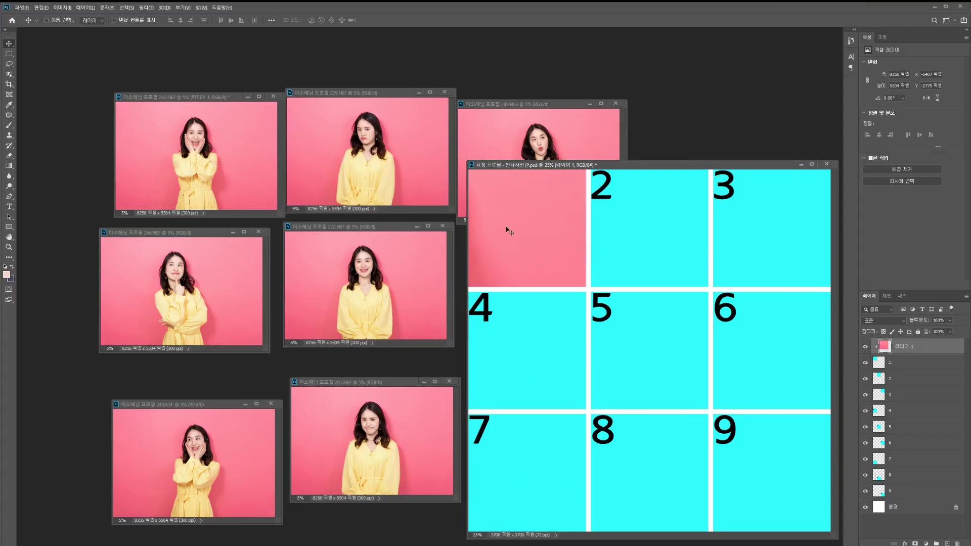
Step: Release and recreate the clipping mask of the photo layer above cell 1 twice
left_click(883, 351, "alt")
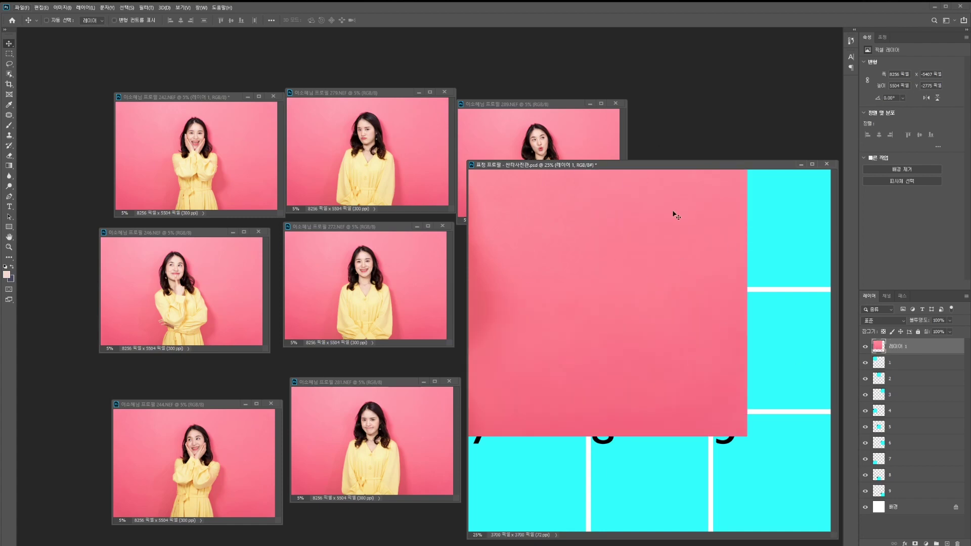
left_click(876, 353, "alt")
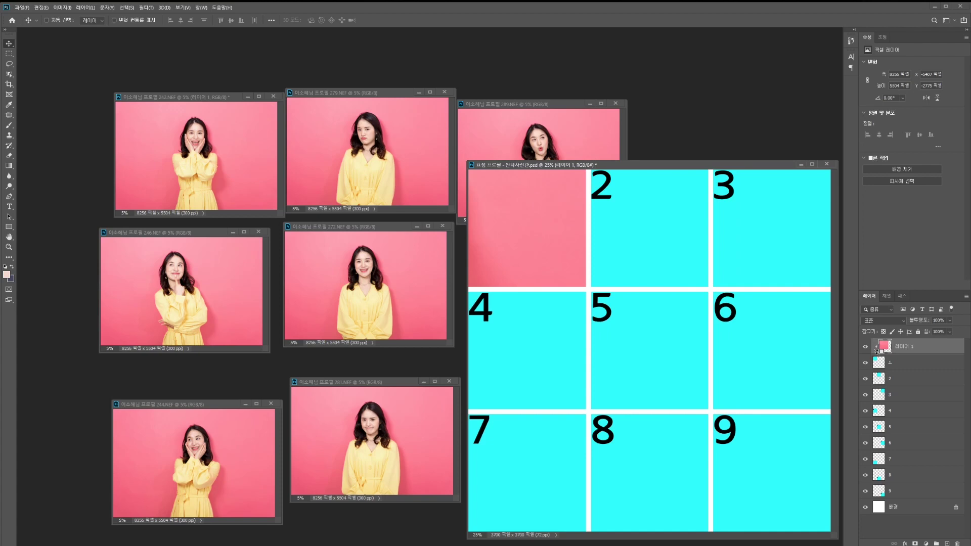
left_click(877, 351, "alt")
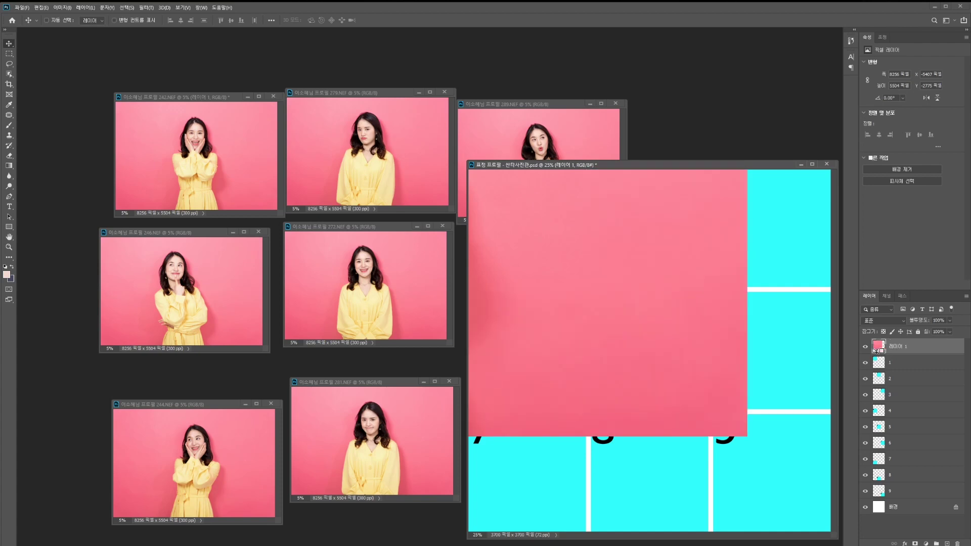
left_click(876, 354, "alt")
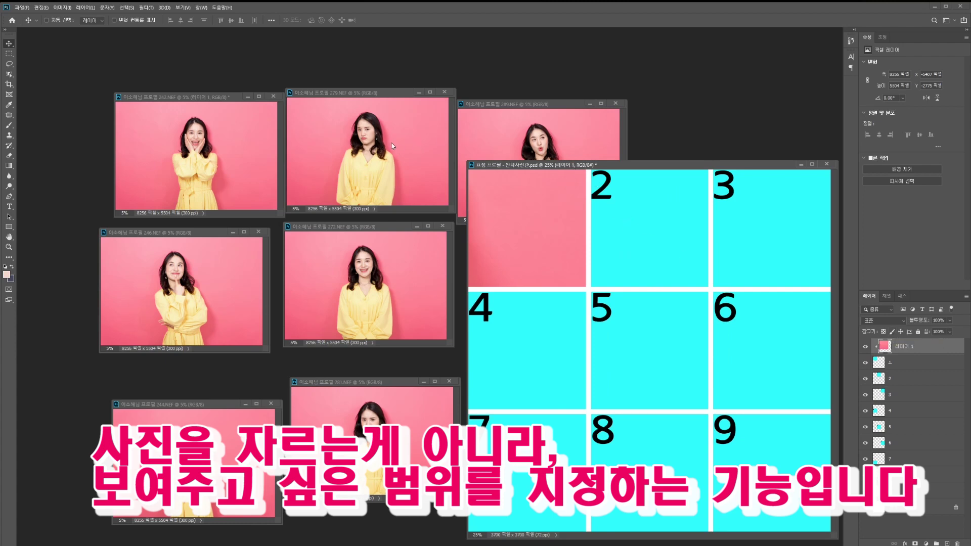
Step: Select cell 2's layer, copy photo 279 into the template above it and clip the photo to that cell
key("ctrl")
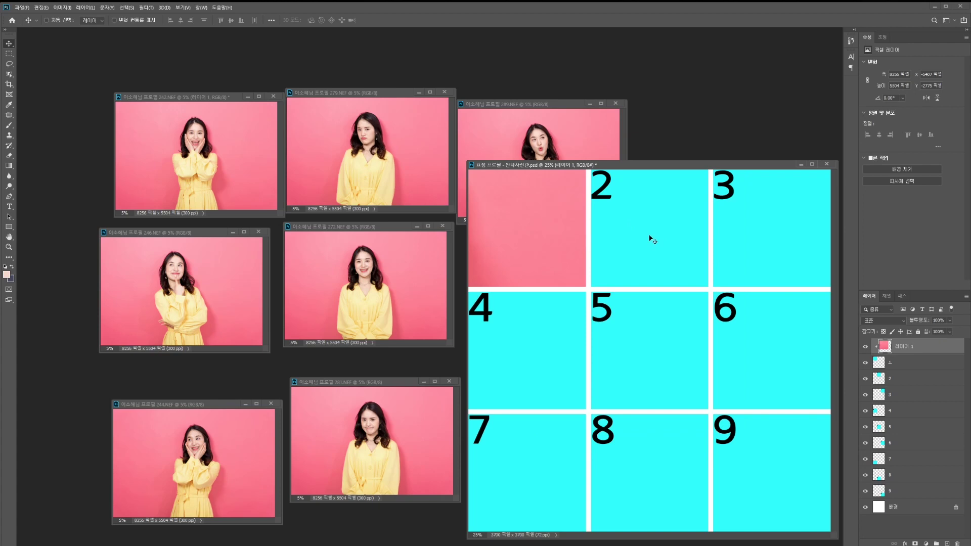
left_click(651, 239, "ctrl")
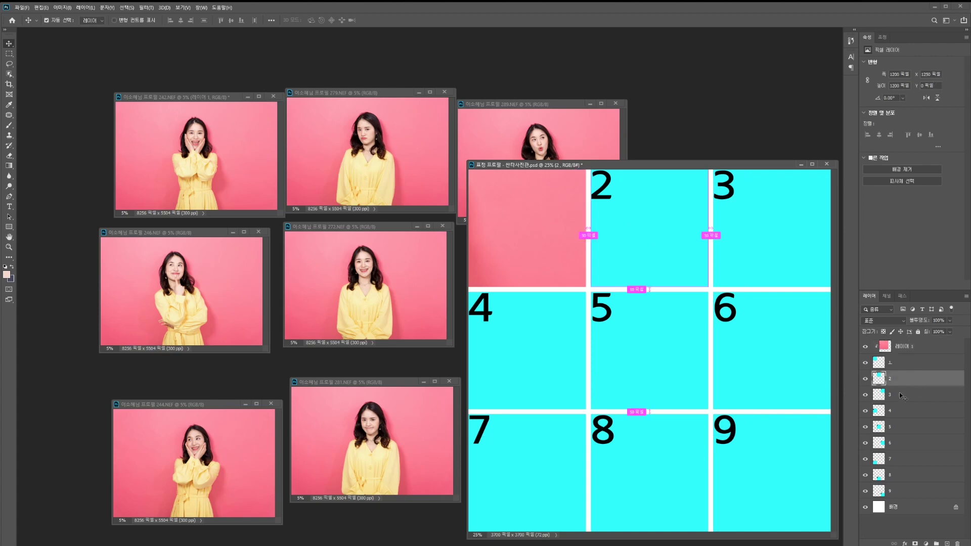
left_click(380, 190)
left_click_drag(356, 141, 658, 255)
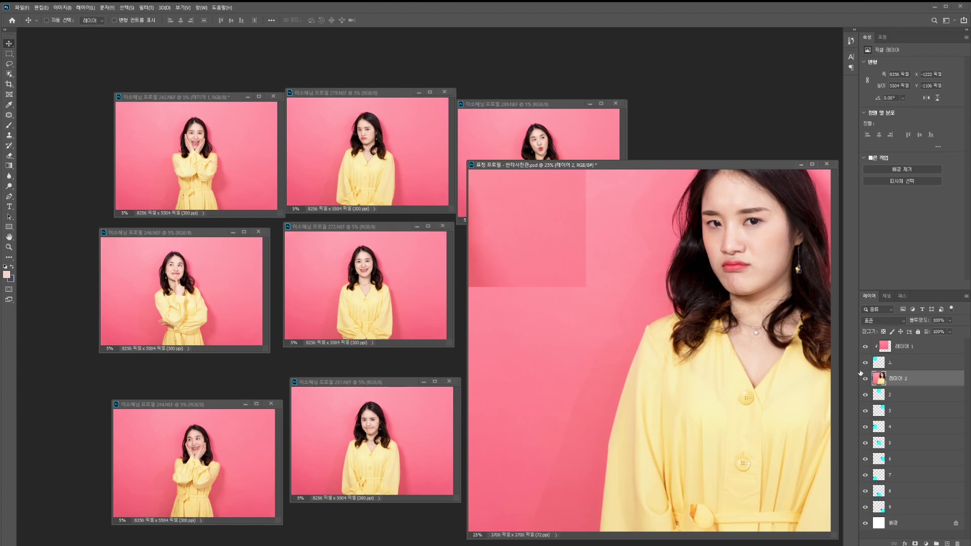
key("ctrl+alt+g")
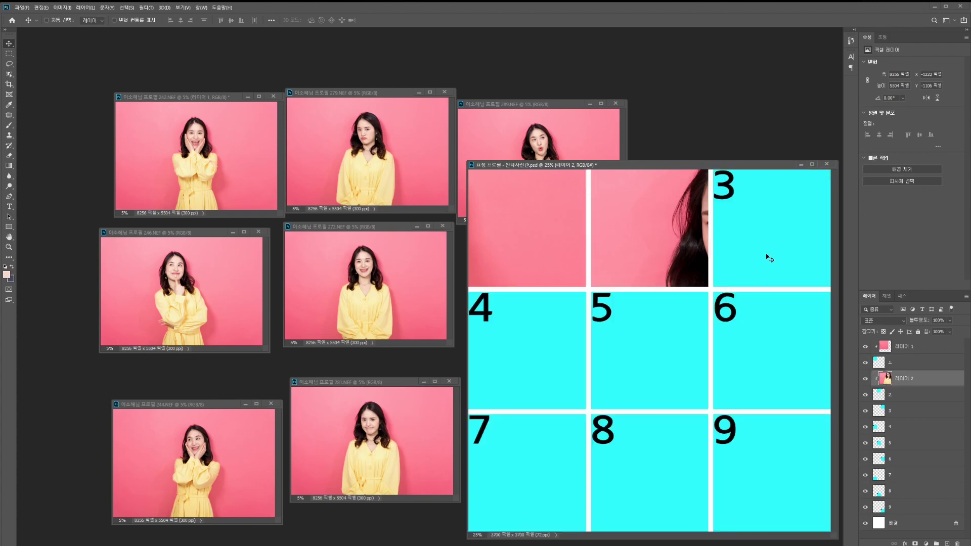
Step: Copy photo 289 above cell 3 and the remaining photos above cells 4 to 9, clipping each photo layer to its cell
left_click(759, 239, "ctrl")
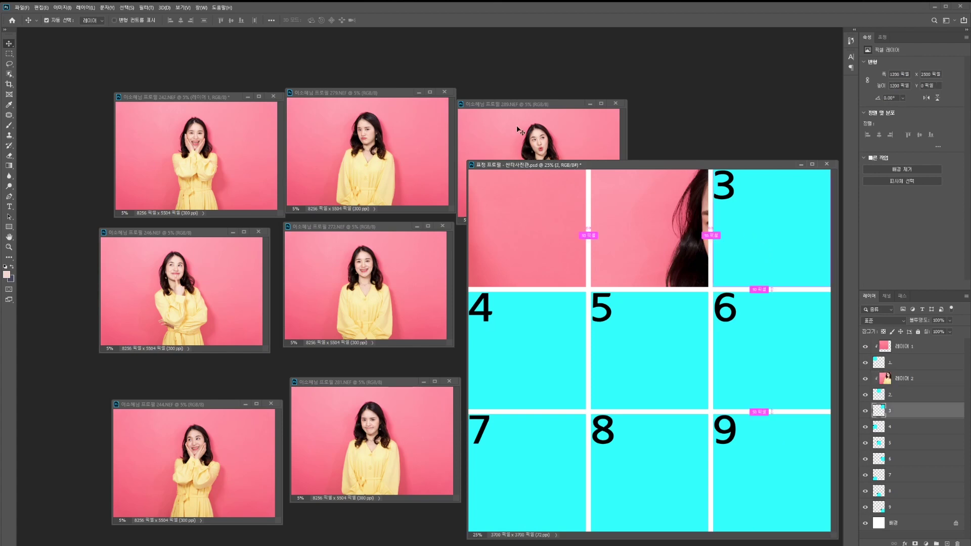
left_click_drag(532, 143, 648, 354)
key("ctrl+alt+g")
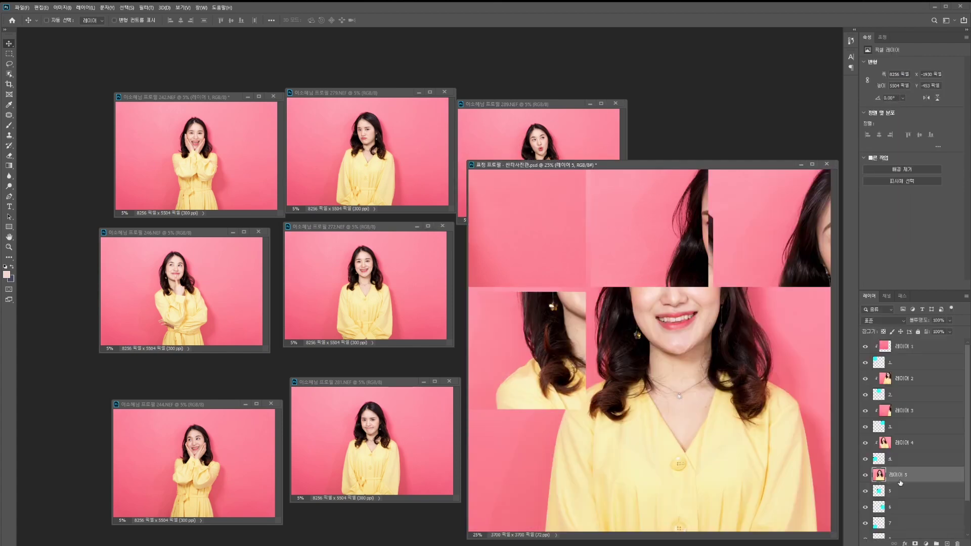
key("ctrl+alt+g")
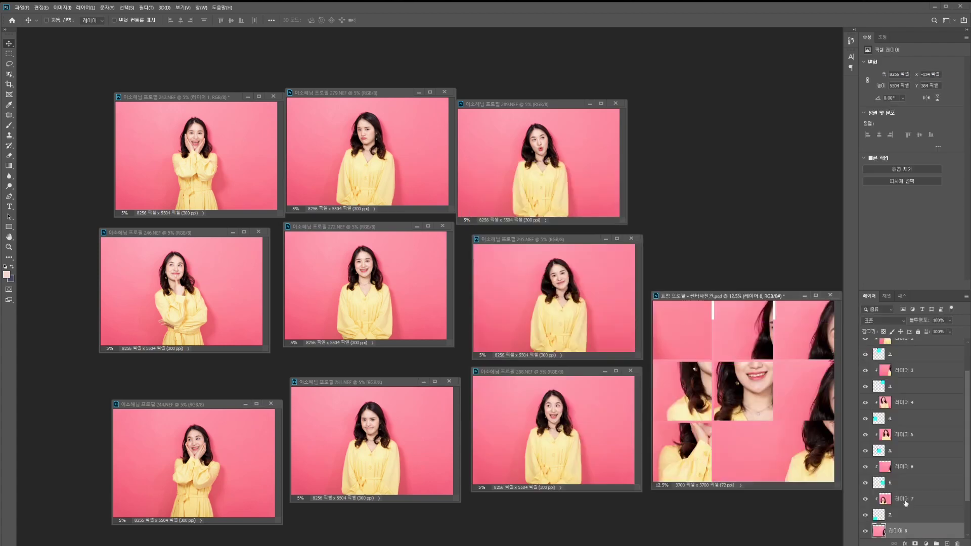
key("ctrl+alt+g")
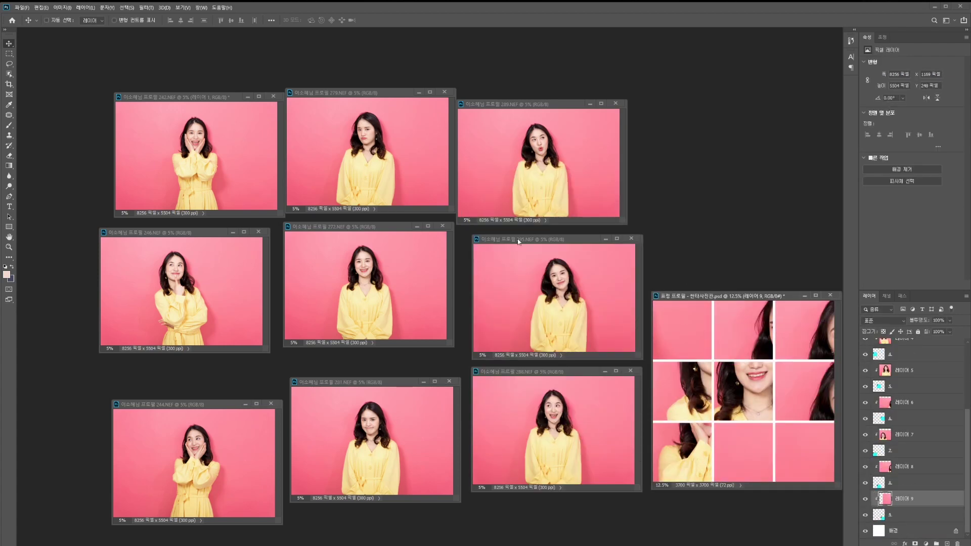
Step: Close all the photo documents so that only the template stays open
left_click(519, 241)
left_click(514, 159)
left_click(276, 173)
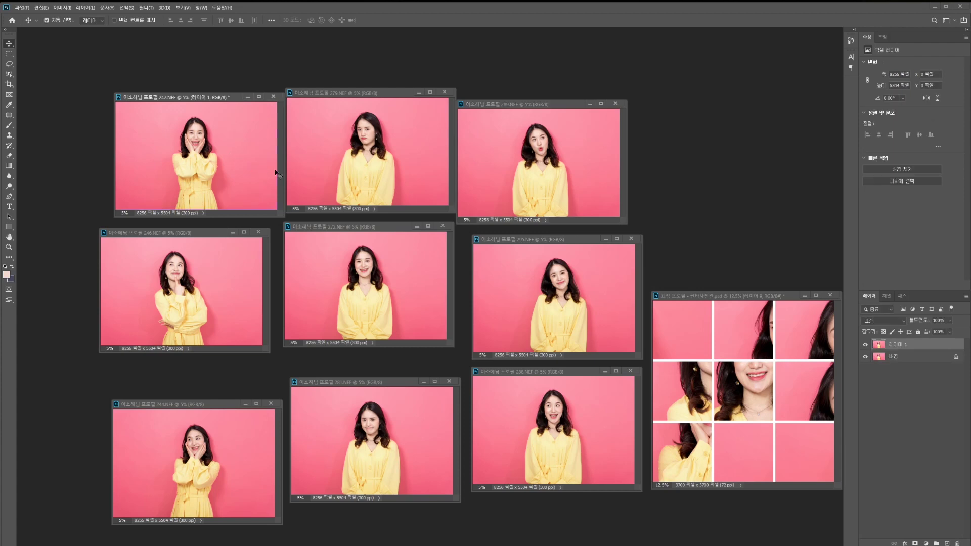
key("ctrl+w")
left_click(447, 202)
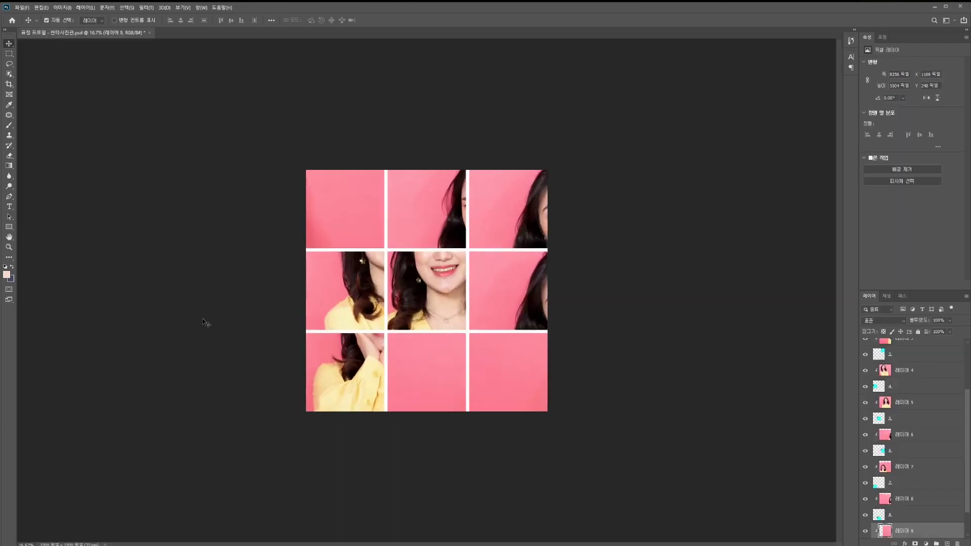
Step: Enlarge the template view to 33.3% and extend the Layers panel to list every layer
key("ctrl+plus")
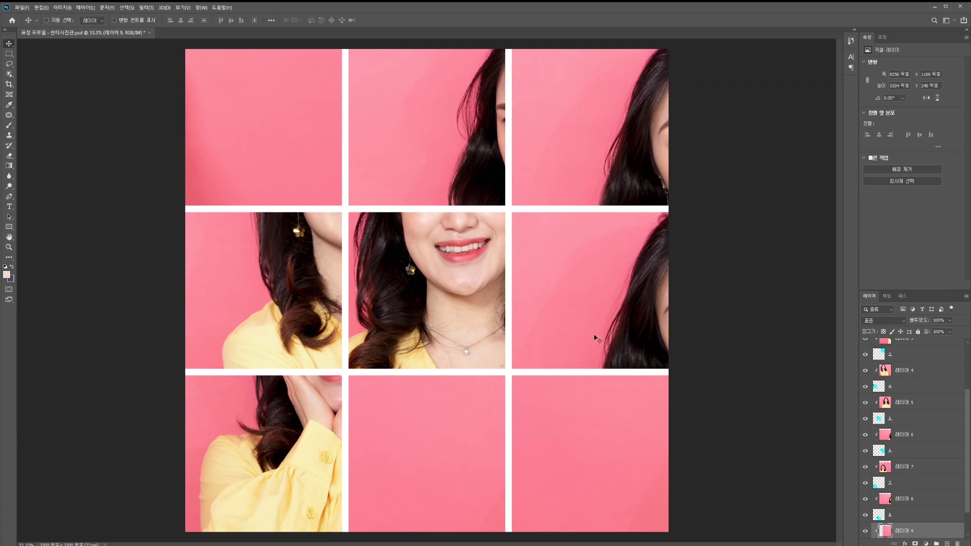
left_click_drag(920, 290, 925, 158)
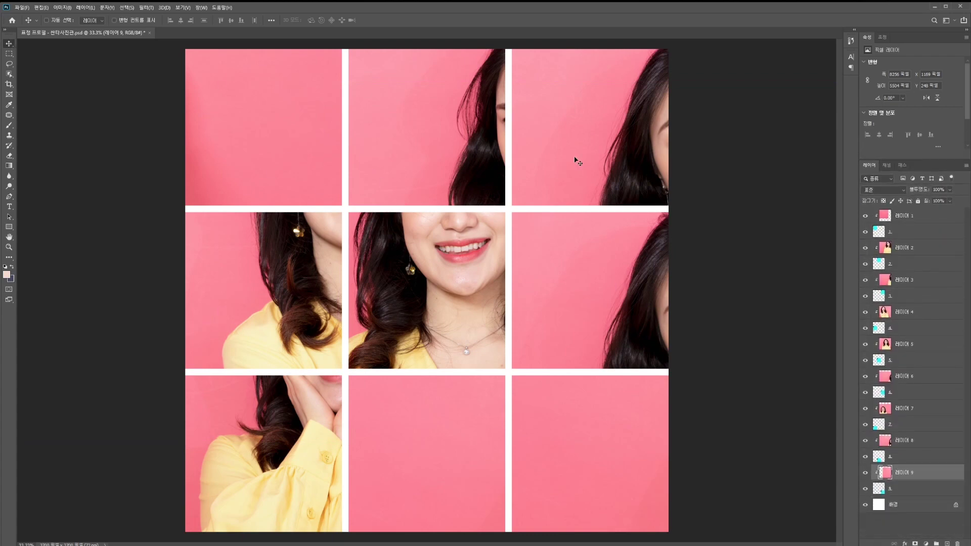
scroll(466, 279, "down", 2)
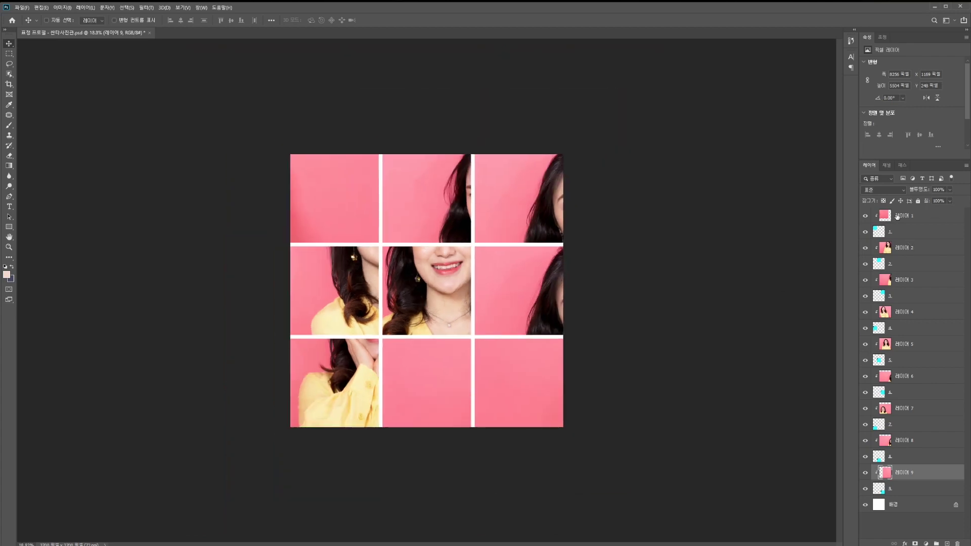
left_click(915, 217)
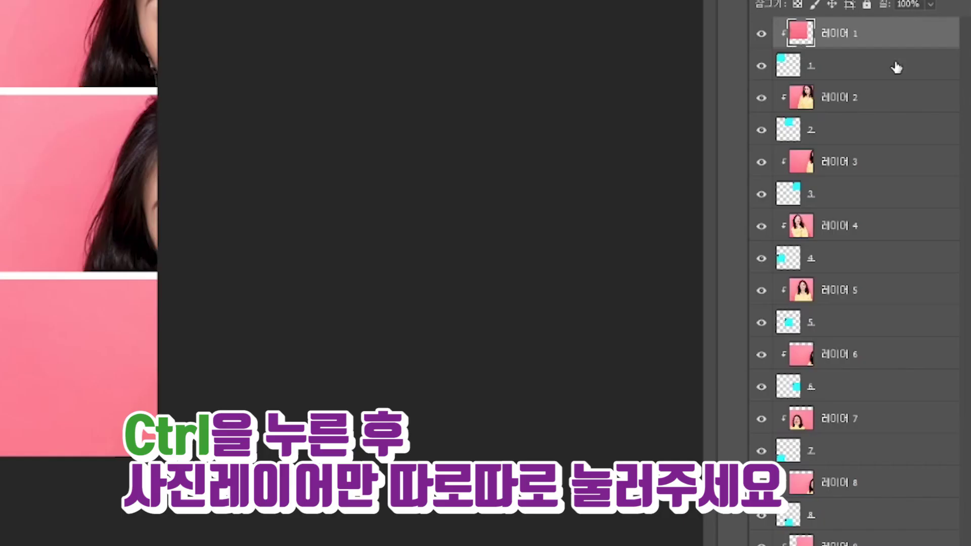
left_click(859, 99, "ctrl")
left_click(862, 40)
key("ctrl+alt+a")
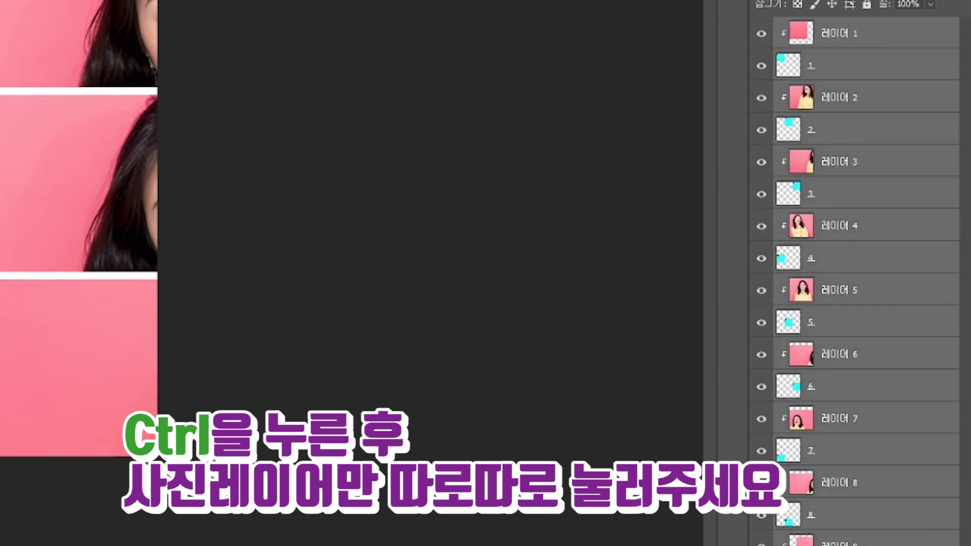
Step: Select only the nine clipped photo layers together, leaving the numbered cell layers out of the selection
left_click(877, 34)
left_click(860, 99, "ctrl")
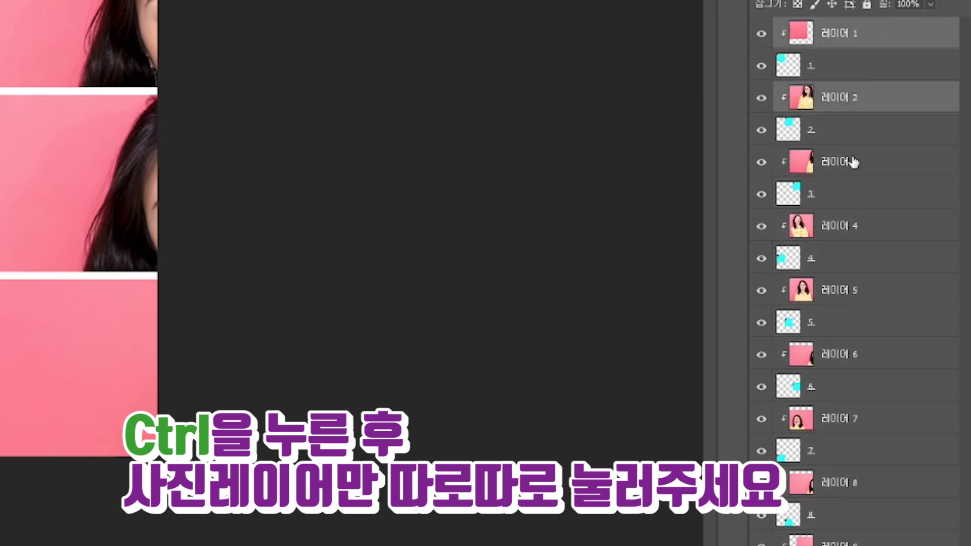
left_click(853, 161, "ctrl")
left_click(854, 234, "ctrl")
left_click(854, 299, "ctrl")
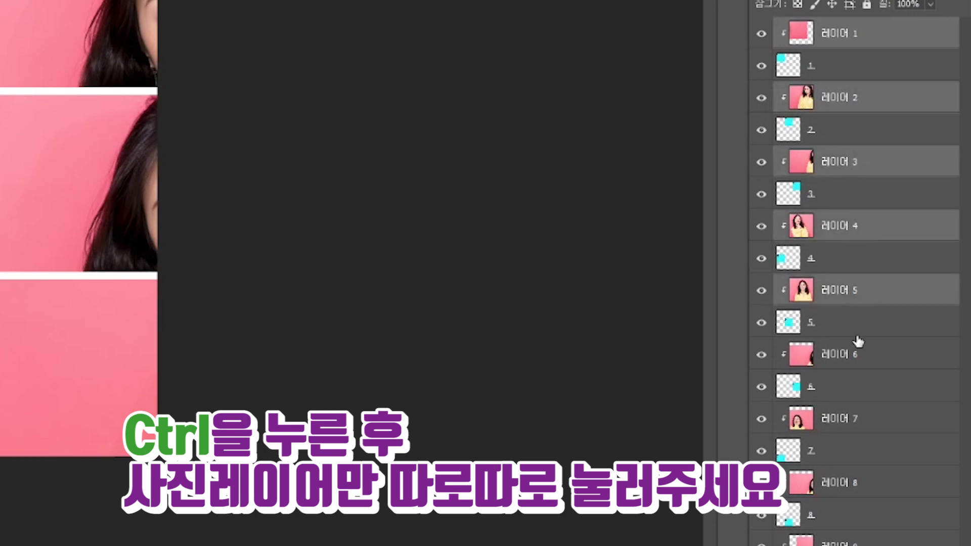
left_click(860, 365, "ctrl")
left_click(854, 416, "ctrl")
left_click(840, 483, "ctrl")
left_click(903, 475, "ctrl")
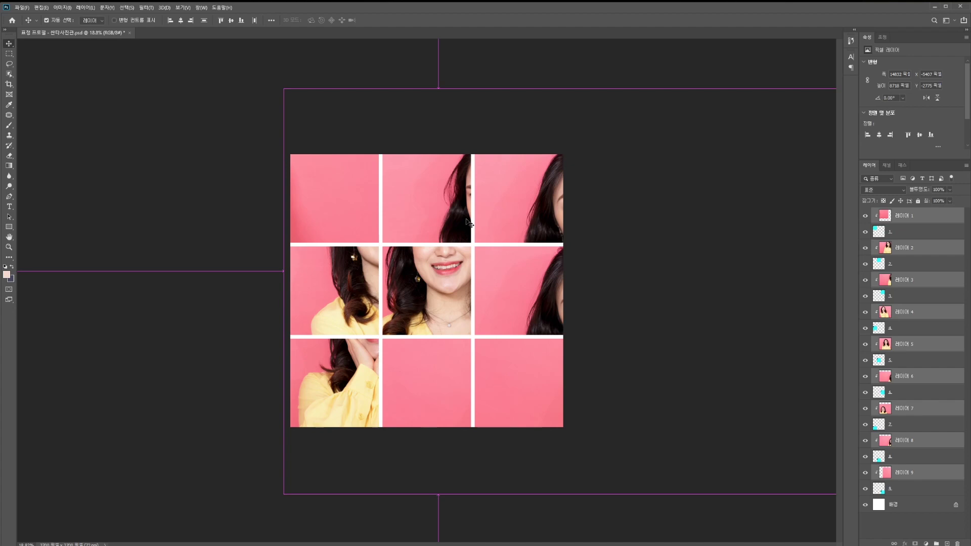
Step: Scale the nine selected photos together proportionally to about 50% and shift them over the template with Free Transform
key("ctrl+t")
scroll(480, 213, "down", 3)
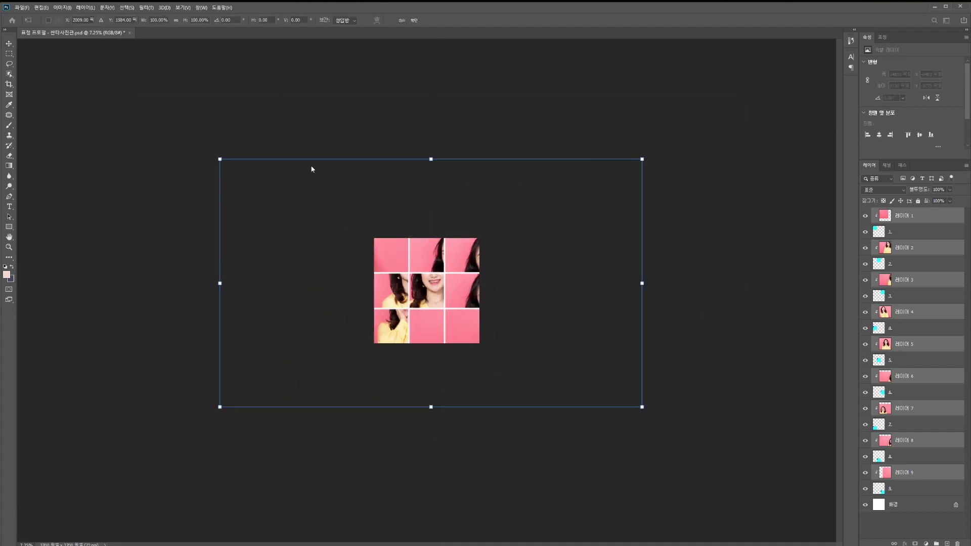
left_click_drag(642, 160, 475, 246)
left_click_drag(419, 313, 470, 286)
key("ctrl+plus")
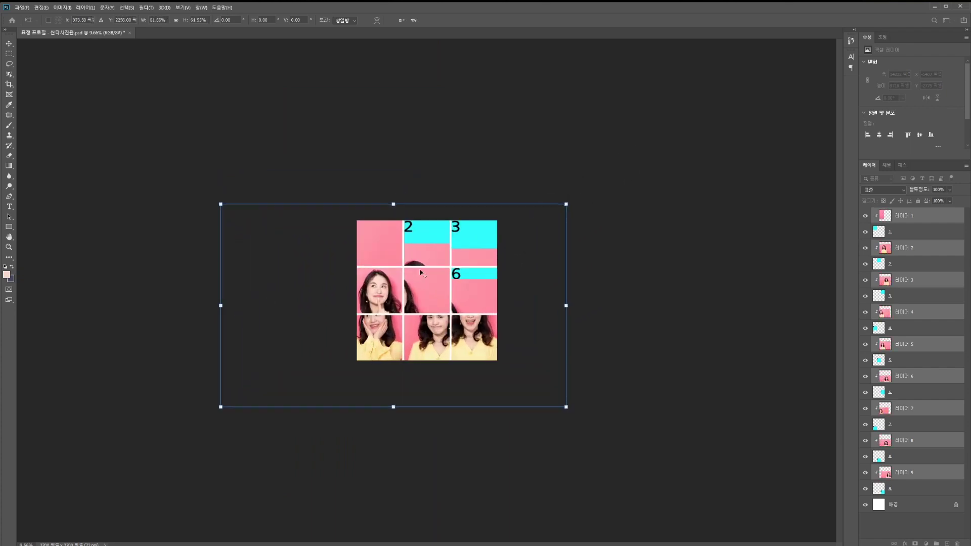
key("ctrl+plus")
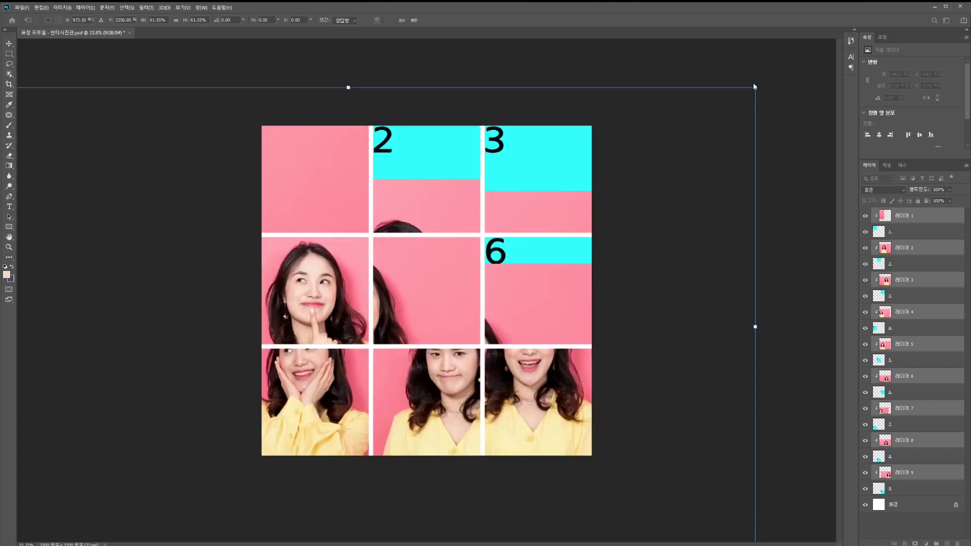
left_click_drag(755, 87, 580, 236)
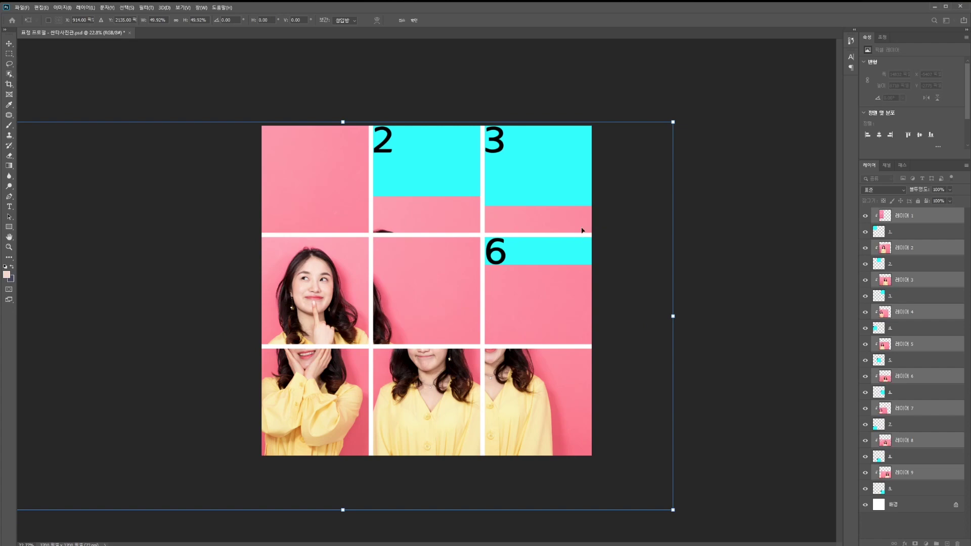
key("Return")
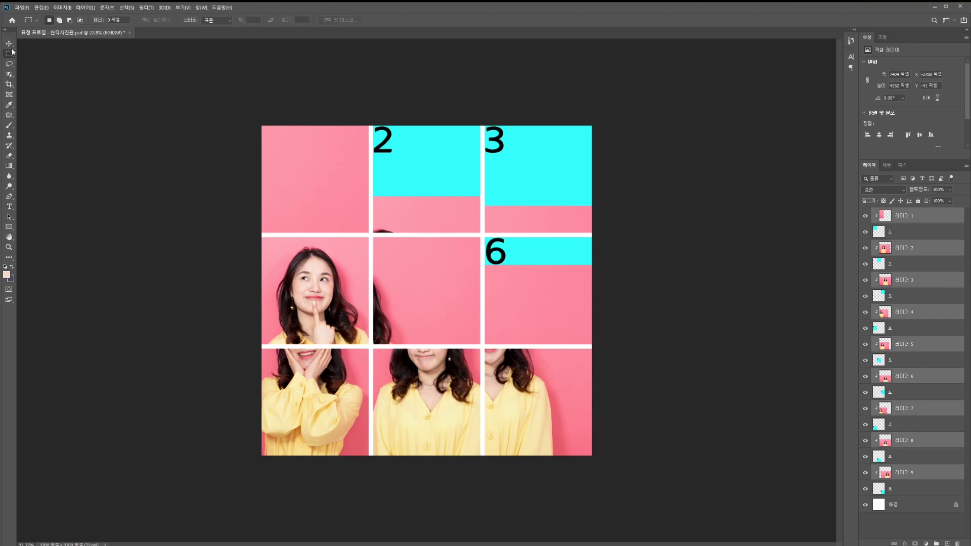
Step: Move the photos of cells 1, 2 and 3 individually so that each portrait's head and shoulders fill its cell
left_click(917, 216)
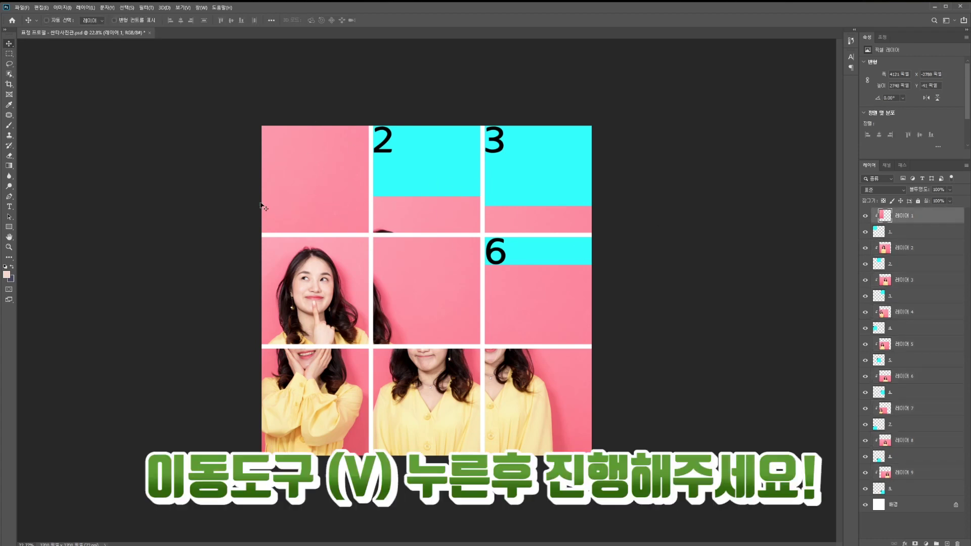
left_click_drag(302, 278, 404, 264)
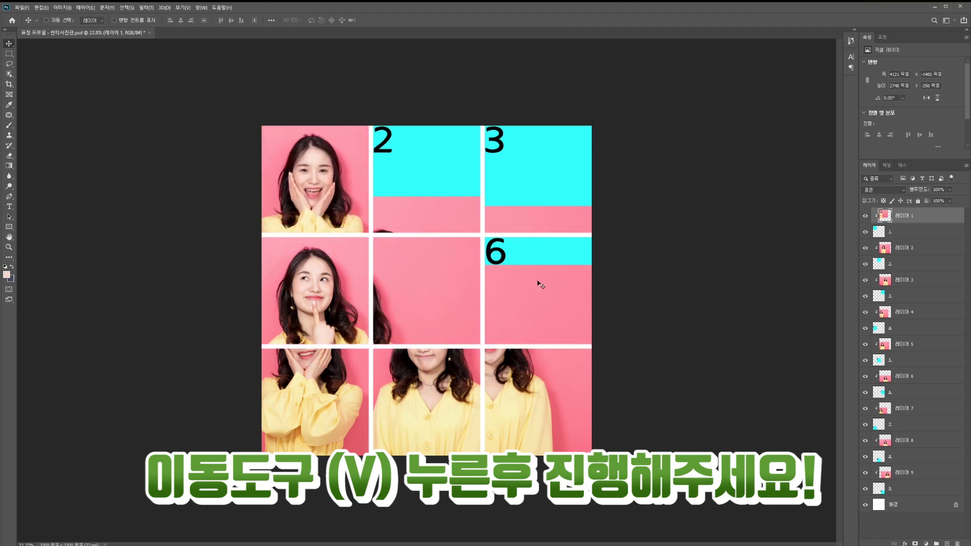
left_click(921, 251)
left_click_drag(424, 305, 466, 209)
left_click(922, 281)
left_click_drag(505, 349, 516, 283)
Step: Reposition the photos of cells 5 and 6 so their portraits line up with the one in cell 4
key("alt+bracketleft")
key("alt+bracketleft")
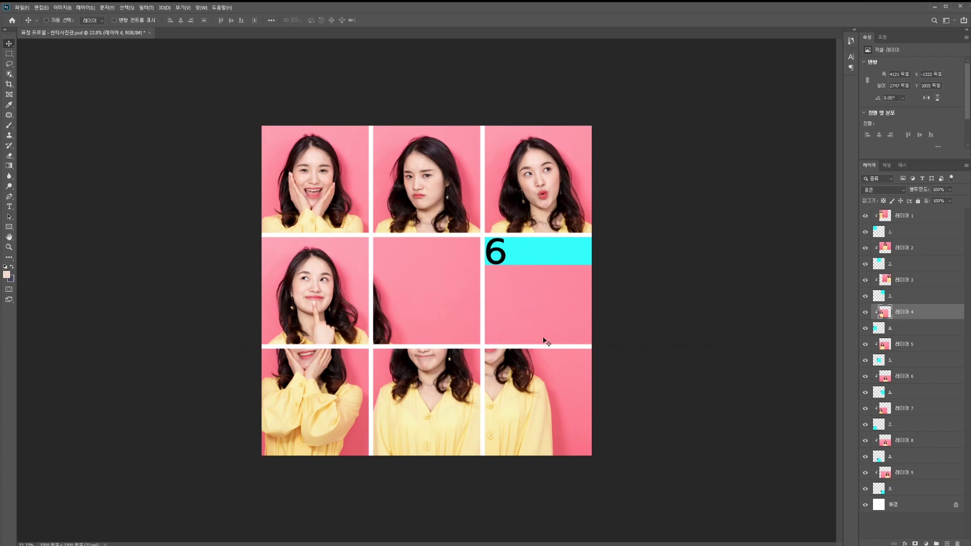
left_click(913, 345)
left_click_drag(393, 404, 467, 393)
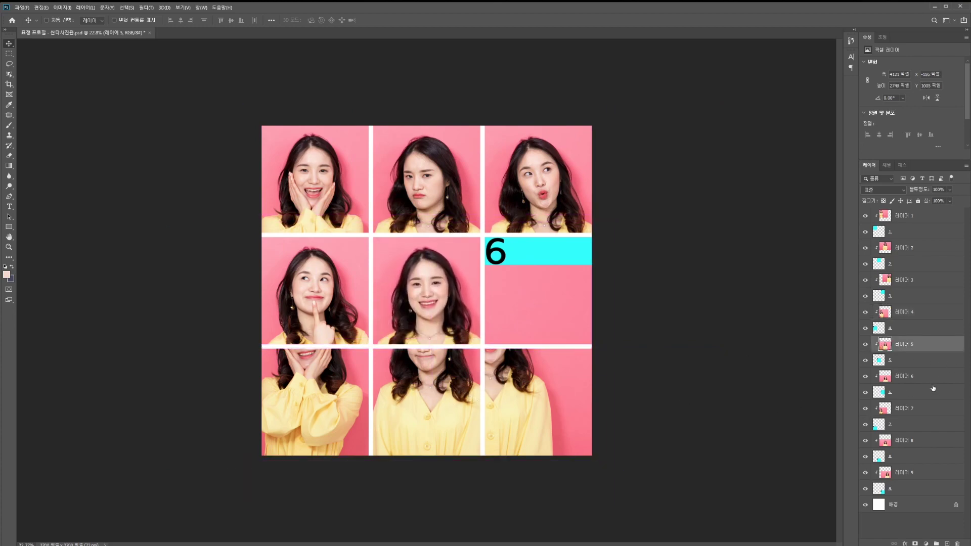
key("alt+bracketleft")
key("alt+bracketleft")
left_click_drag(526, 414, 566, 364)
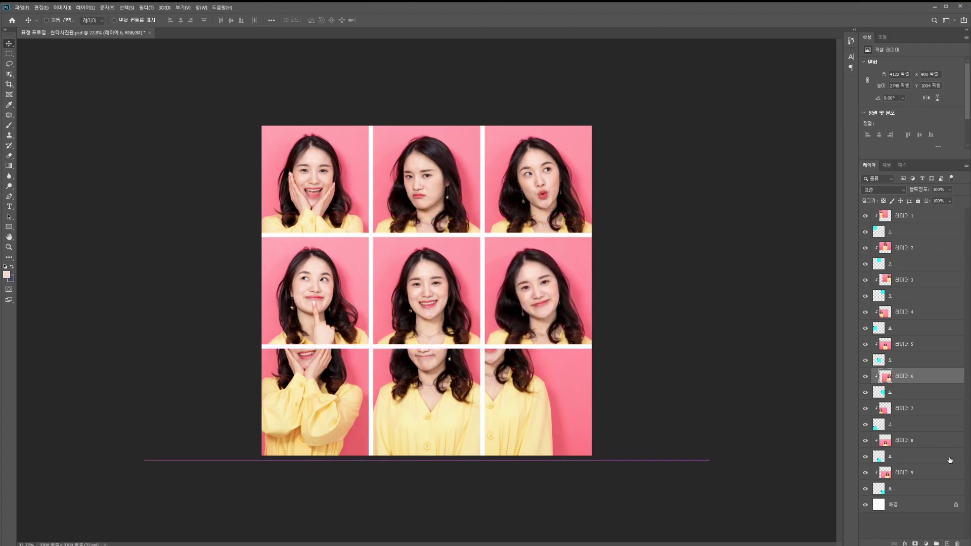
Step: Move the photos of cells 7, 8 and 9 down individually so that each portrait is framed within its cell
left_click(916, 414)
left_click_drag(373, 440, 380, 496)
key("alt+bracketleft")
left_click_drag(425, 405, 427, 463)
key("alt+bracketleft")
left_click_drag(534, 413, 580, 482)
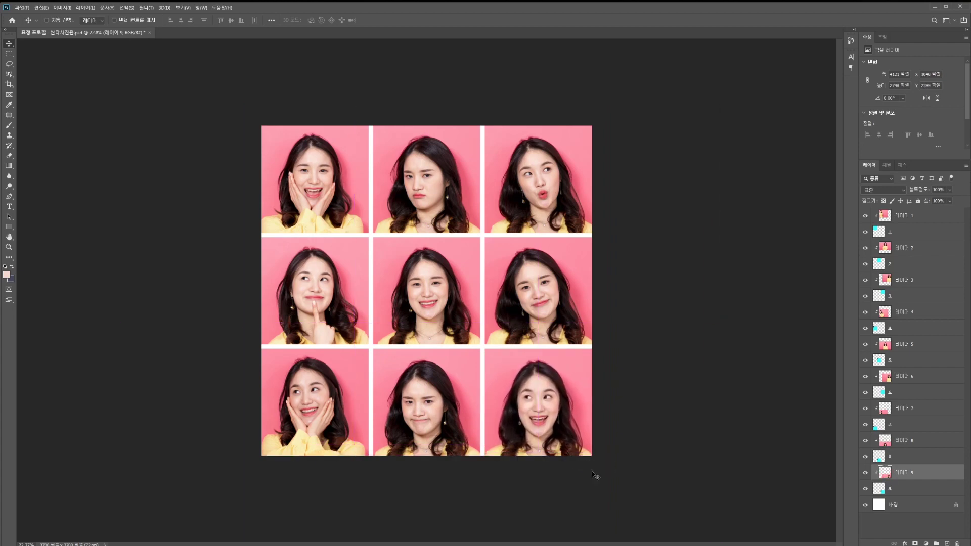